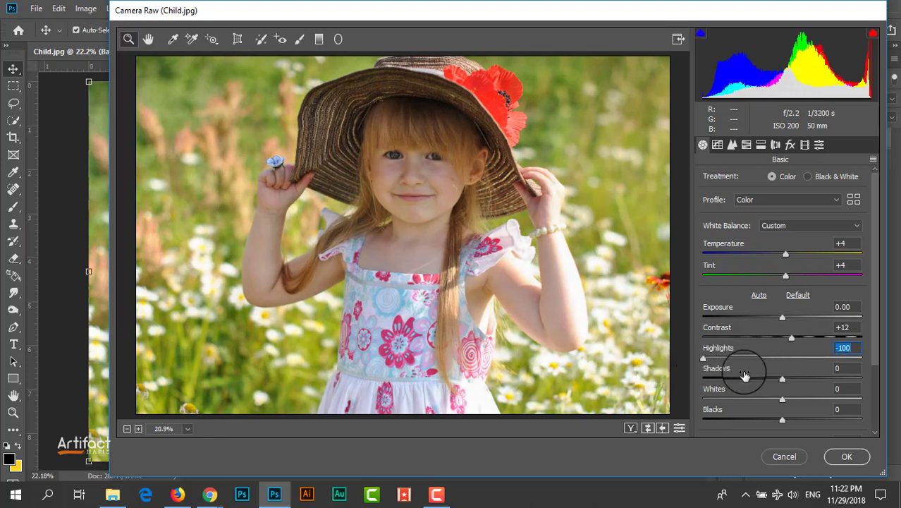
- Set the basic adjustments to Shadows -69, Whites +63, Blacks -3, Clarity +22, Vibrance +11 and Saturation +3
left_click_drag(782, 379, 729, 386)
left_click_drag(782, 421, 831, 401)
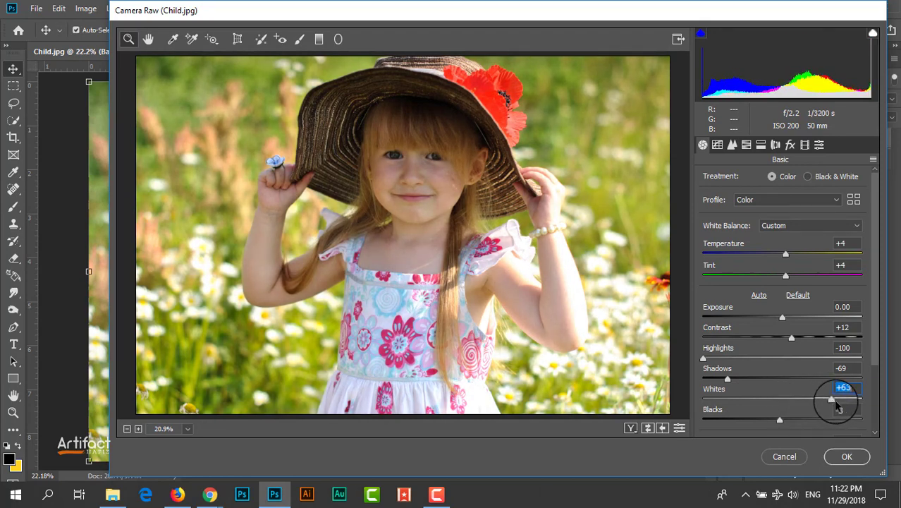
scroll(761, 388, "down", 3)
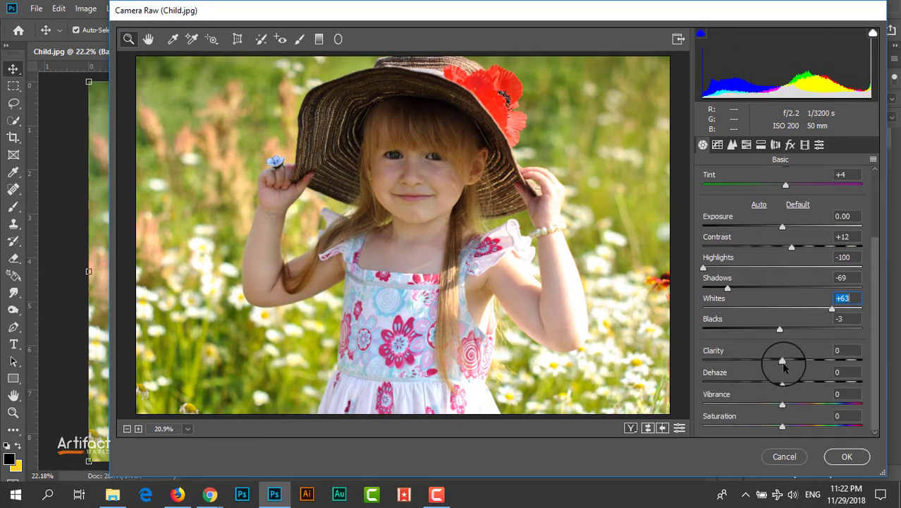
left_click_drag(782, 363, 799, 364)
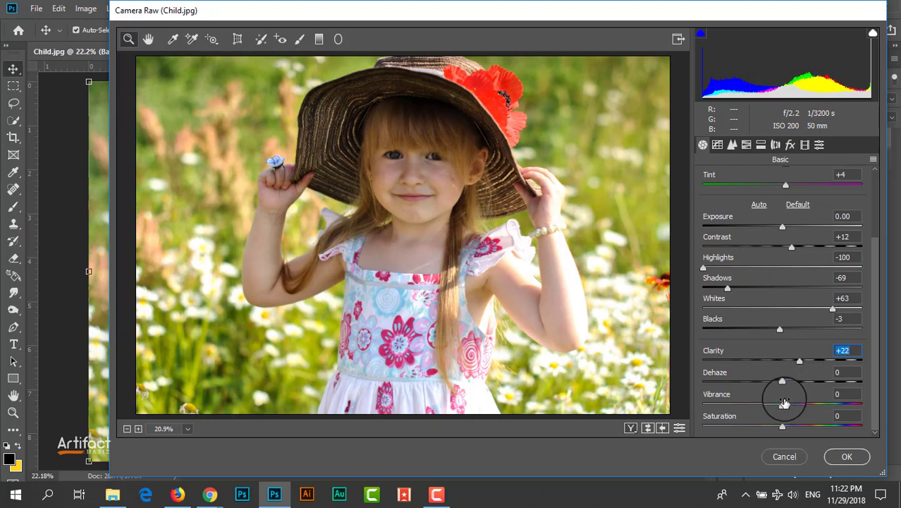
mouse_move(781, 404)
left_mouse_down()
mouse_move(796, 404)
mouse_move(788, 427)
mouse_move(793, 408)
left_mouse_up()
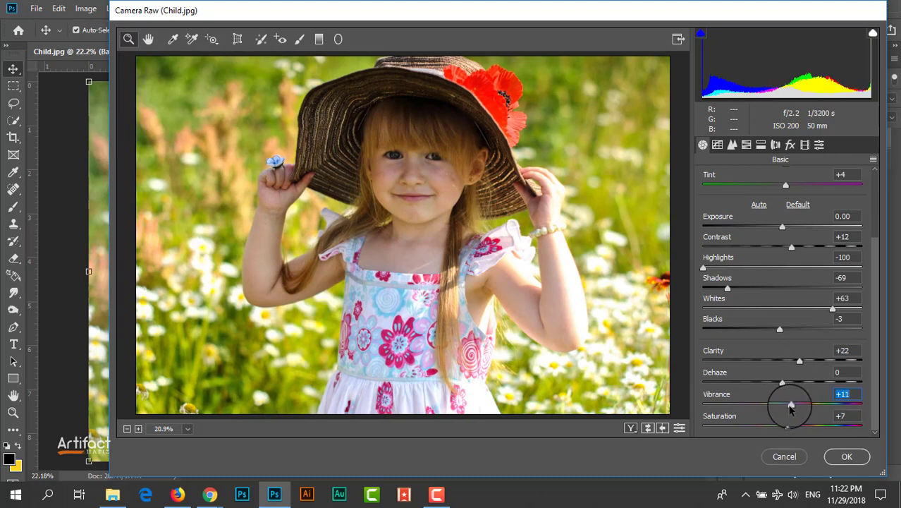
left_click_drag(787, 426, 786, 426)
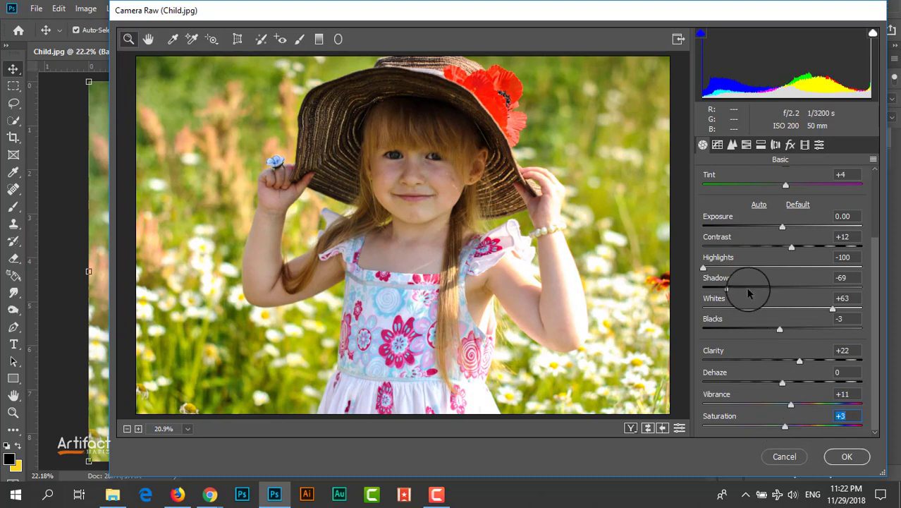
- Set the HSL saturation to Reds +19, Oranges +33, Yellows -15 and Greens -51
left_click(746, 145)
left_click(753, 180)
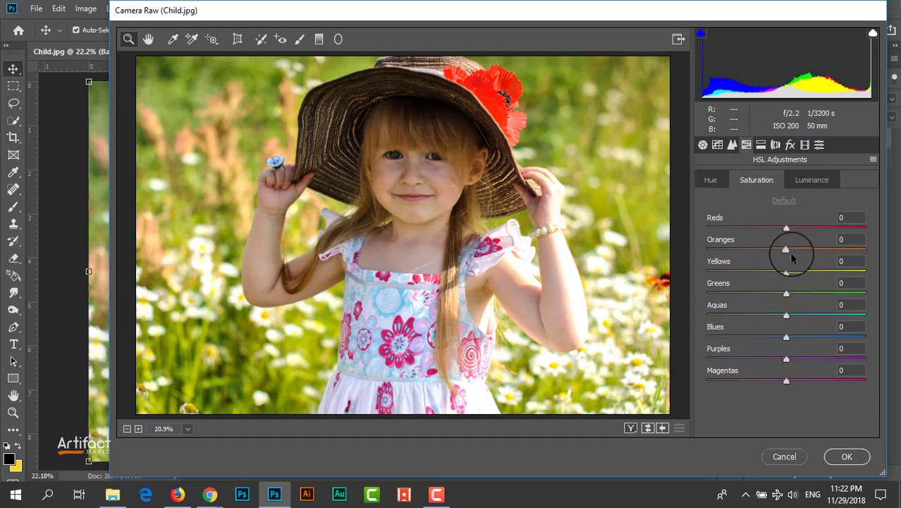
left_click_drag(788, 254, 748, 298)
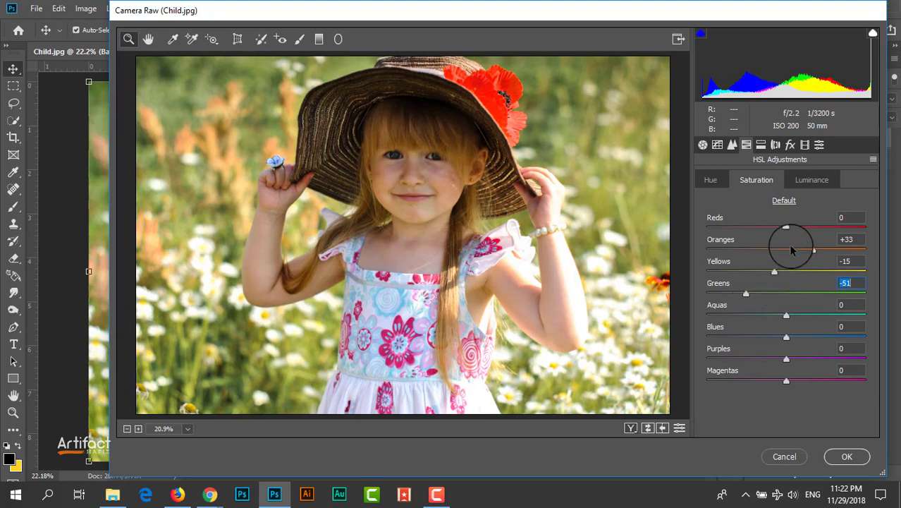
mouse_move(786, 227)
left_mouse_down()
mouse_move(825, 229)
mouse_move(802, 233)
left_mouse_up()
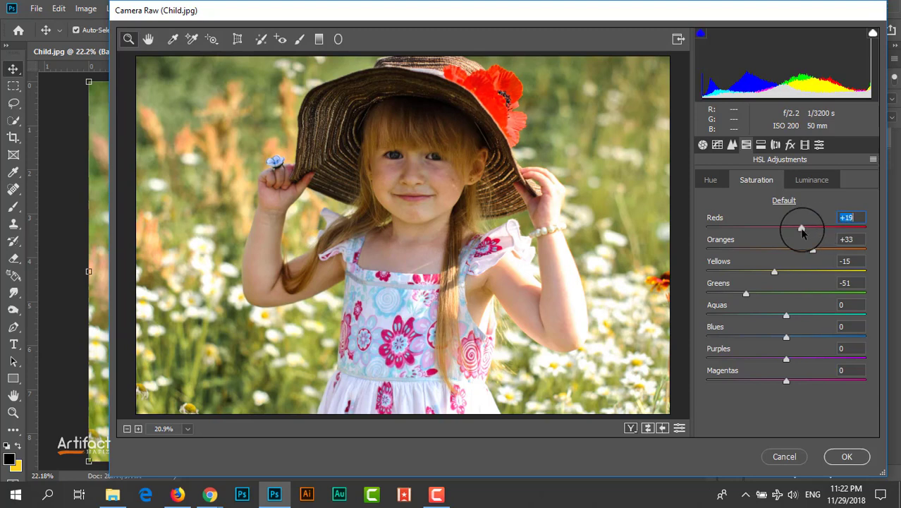
- Set the HSL hue to Reds -22, Oranges -2, Yellows -1 and Greens +45, leaving Aquas at 0
left_click(709, 180)
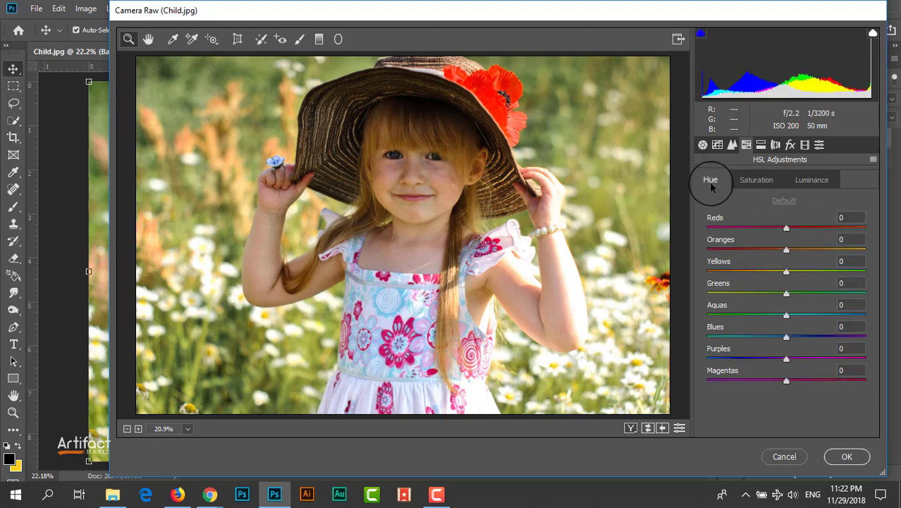
left_click_drag(787, 229, 819, 295)
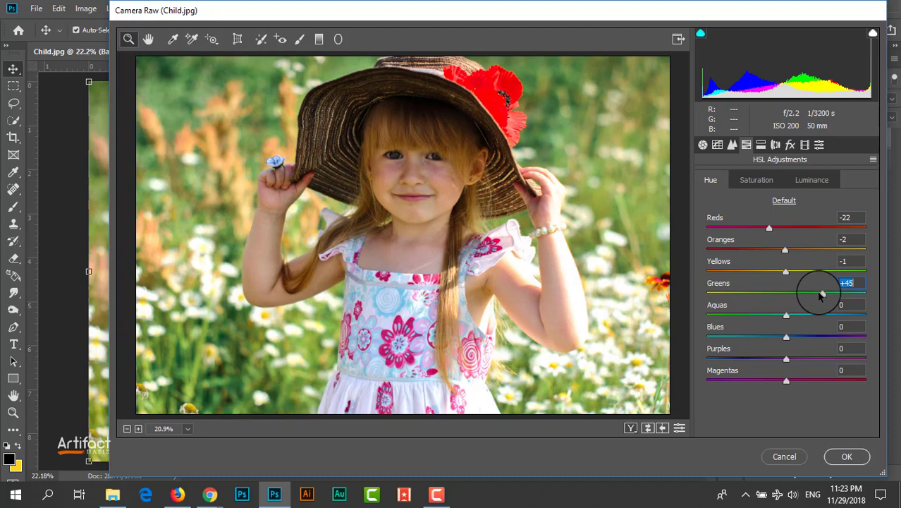
left_click_drag(785, 315, 822, 315)
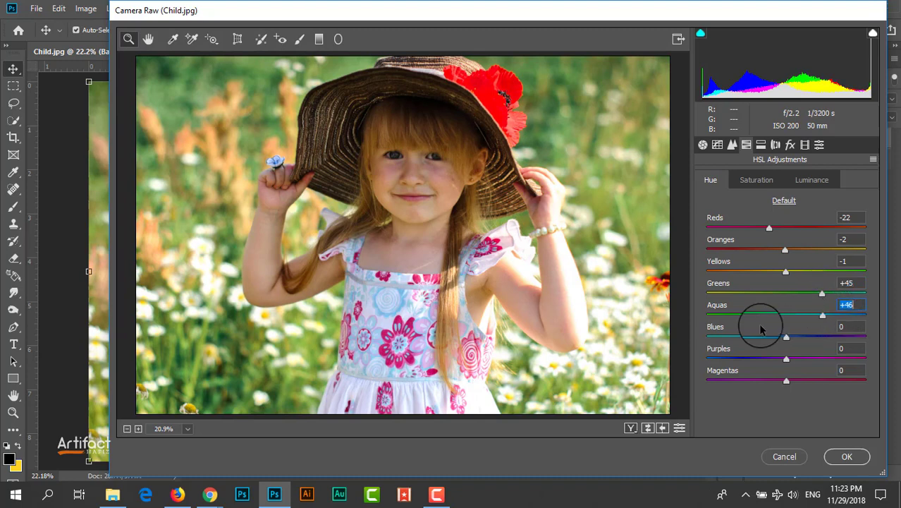
type("3")
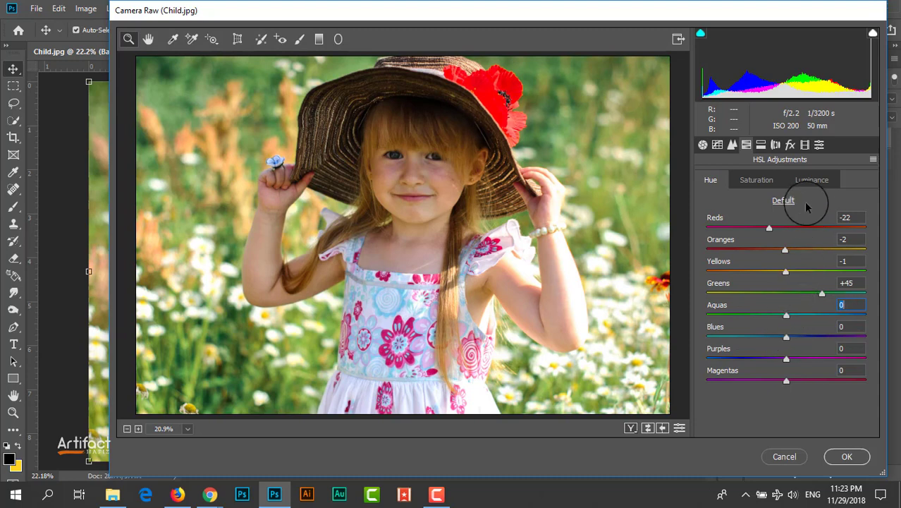
- Apply split toning with shadows at hue 15 and saturation 10, and highlights at saturation 10
left_click(761, 144)
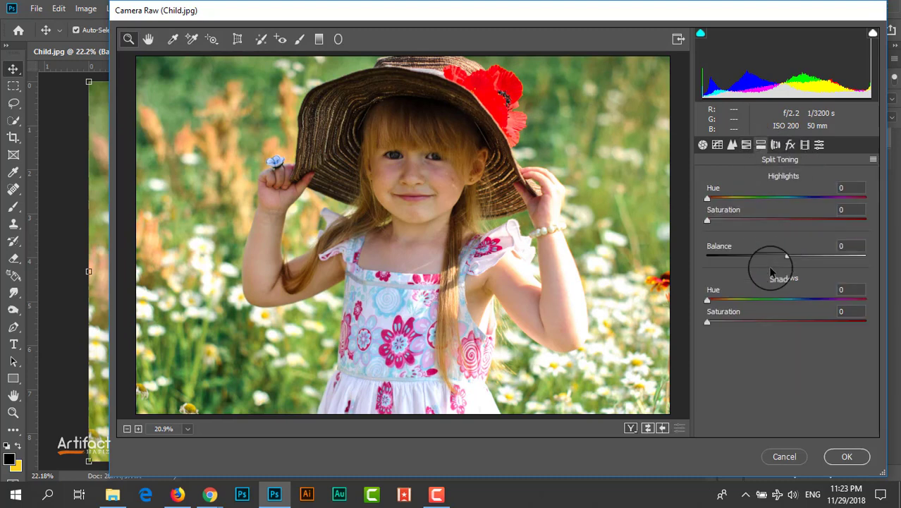
mouse_move(708, 325)
left_mouse_down()
mouse_move(723, 328)
mouse_move(737, 300)
mouse_move(870, 298)
mouse_move(700, 319)
mouse_move(715, 318)
left_mouse_up()
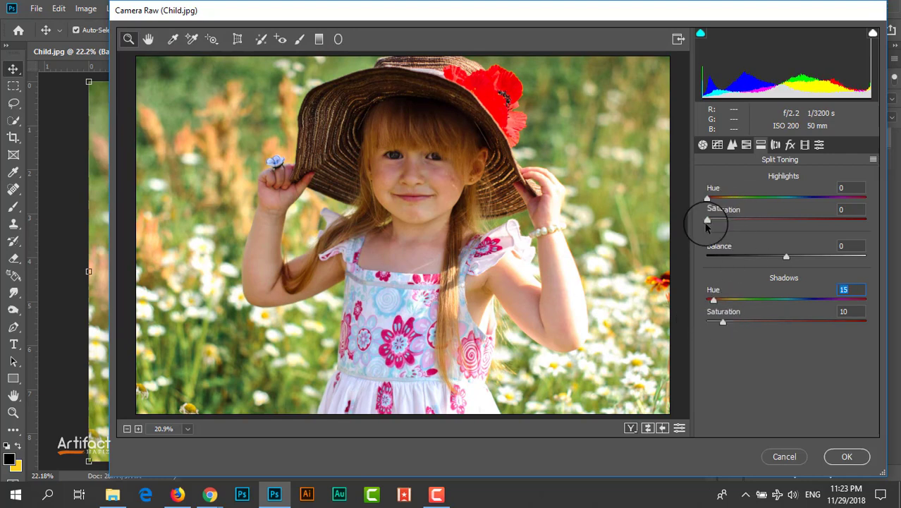
left_click_drag(707, 220, 729, 222)
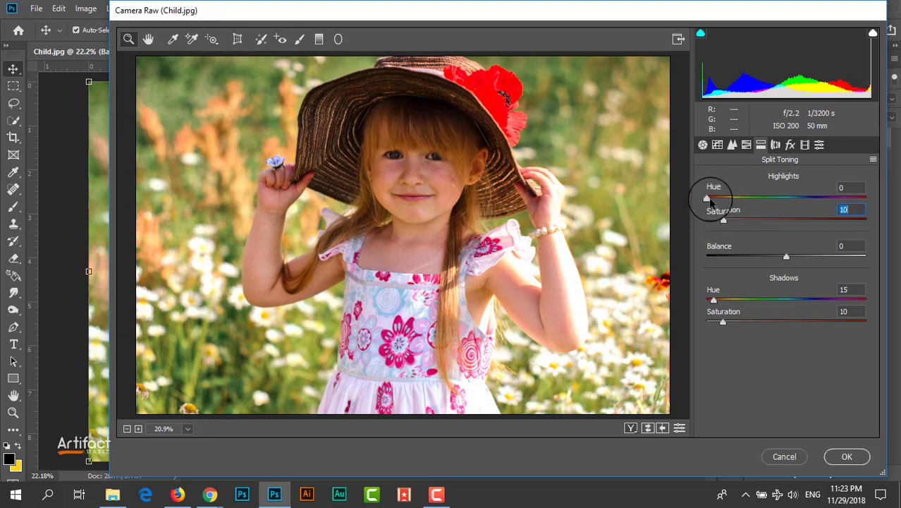
left_click_drag(707, 203, 696, 220)
- Set the calibration saturation to -13 for Red Primary, -15 for Green Primary and +42 for Blue Primary, and apply the Camera Raw edits
left_click(774, 145)
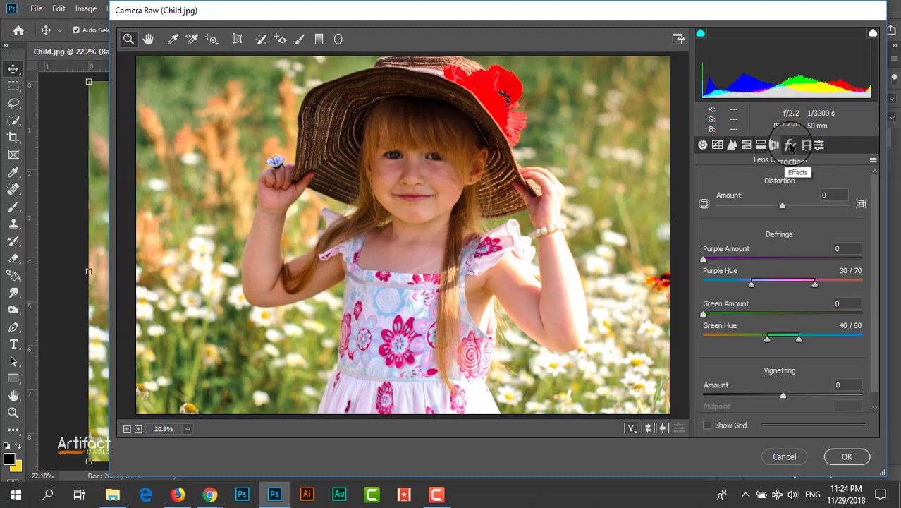
left_click(790, 145)
left_click(804, 145)
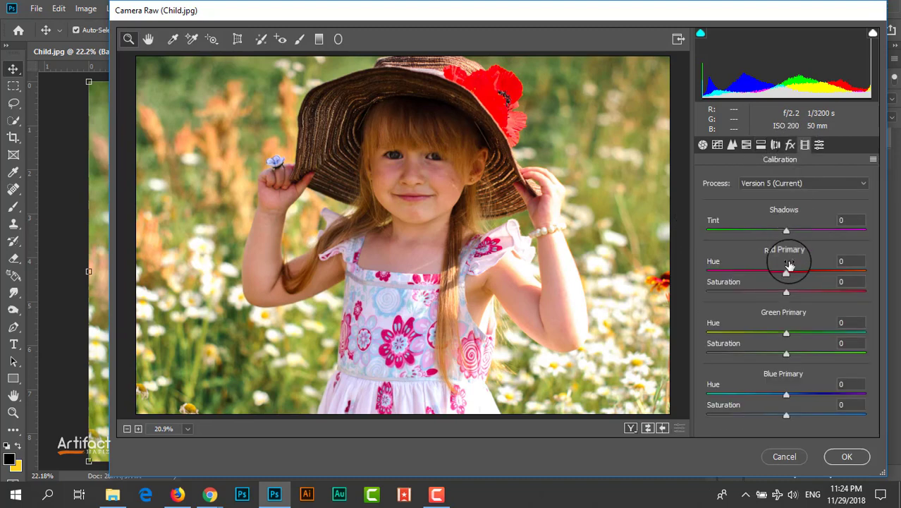
left_click_drag(786, 290, 779, 298)
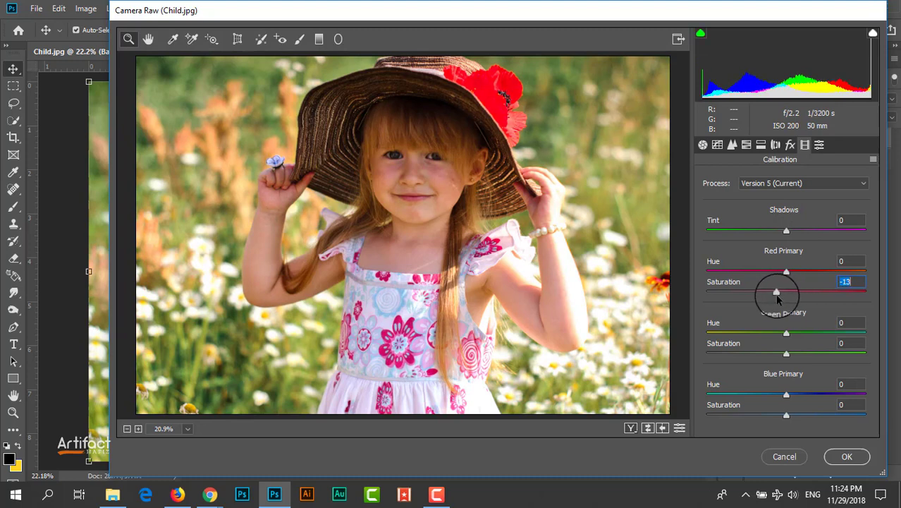
mouse_move(787, 357)
left_mouse_down()
mouse_move(765, 357)
mouse_move(809, 358)
mouse_move(775, 367)
left_mouse_up()
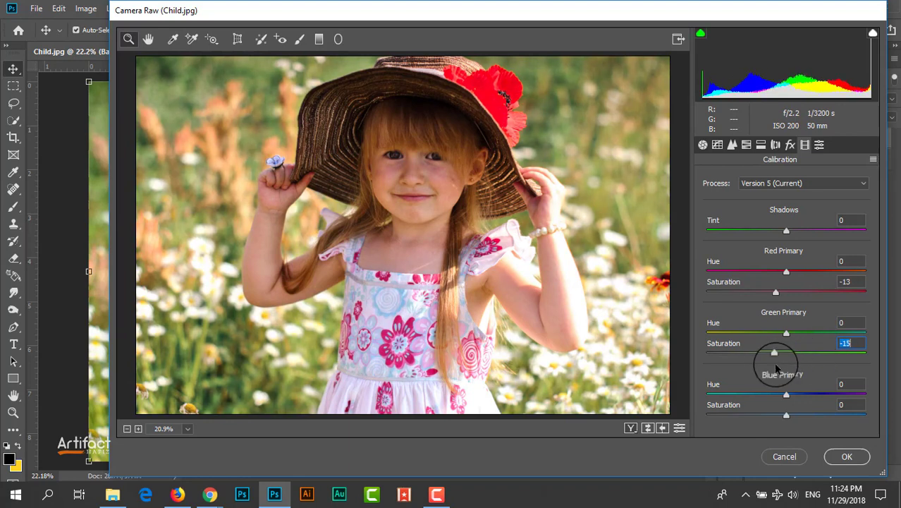
left_click_drag(786, 416, 819, 421)
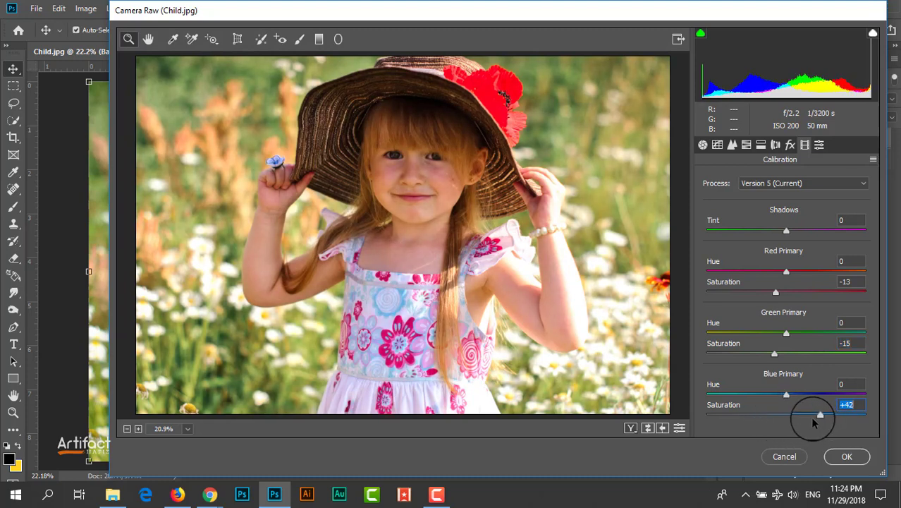
left_click(844, 459)
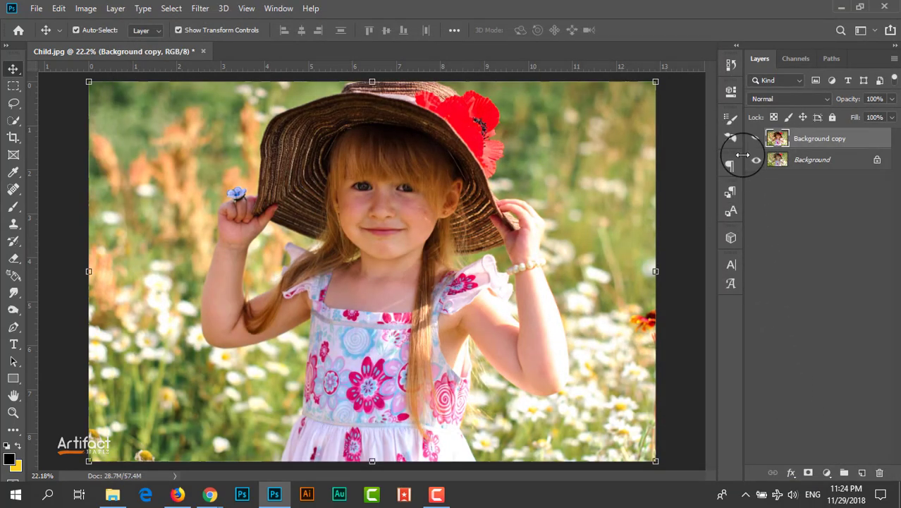
- Compare the edit with the original by hiding and showing the Background copy layer, and duplicate that layer
left_click(755, 140)
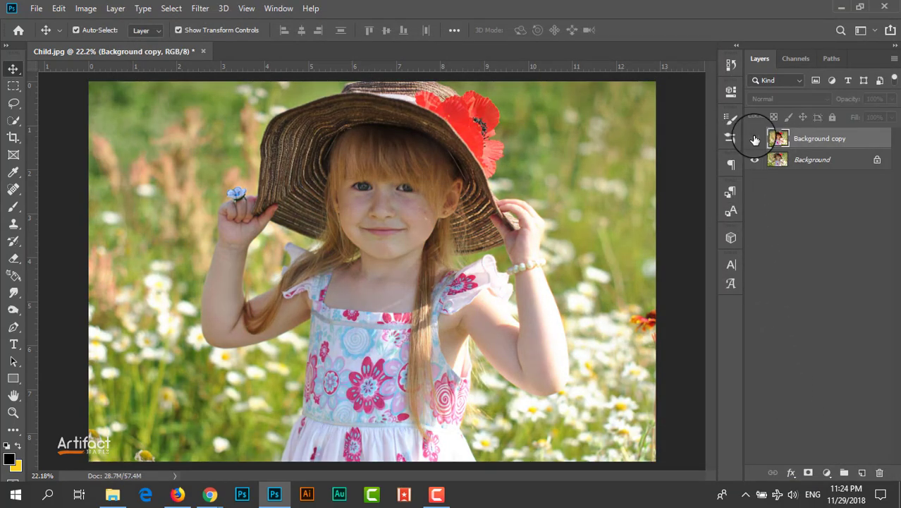
left_click(754, 140)
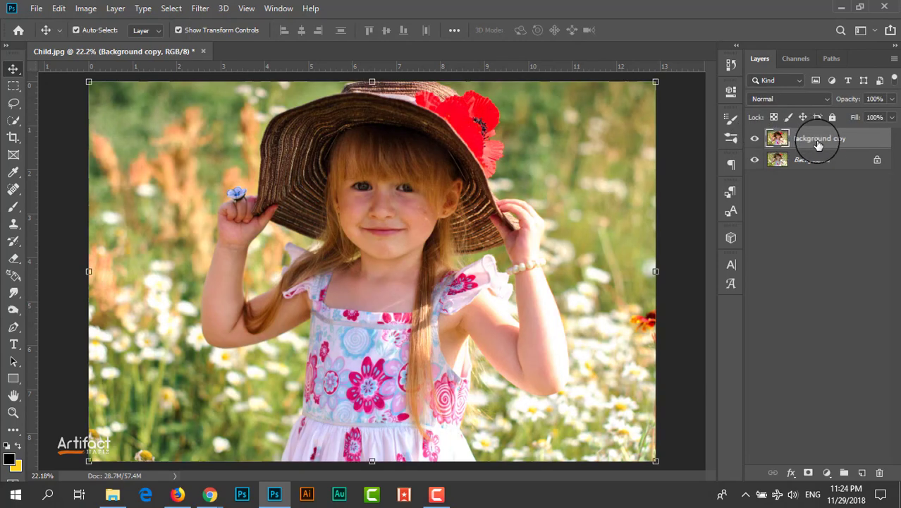
left_click_drag(818, 144, 865, 467)
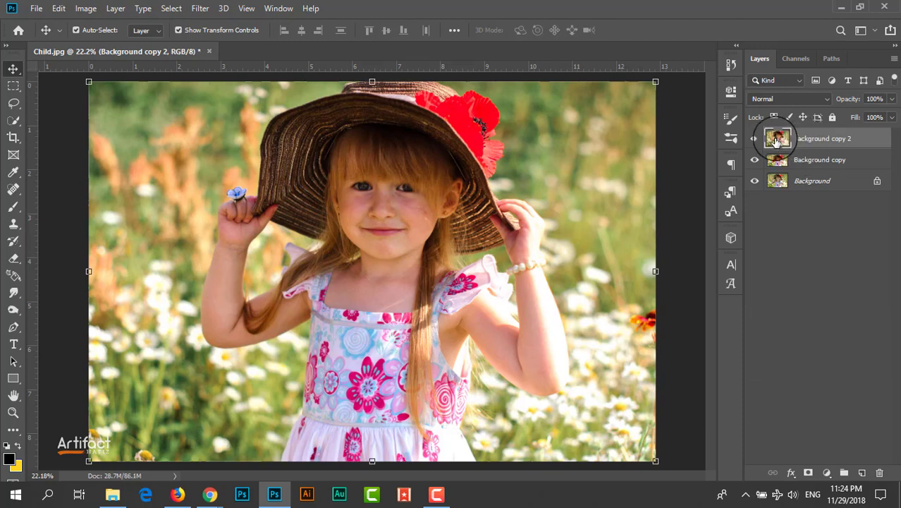
- Select the girl on the duplicated layer using the Quick Selection tool's Select Subject command
left_click(13, 120)
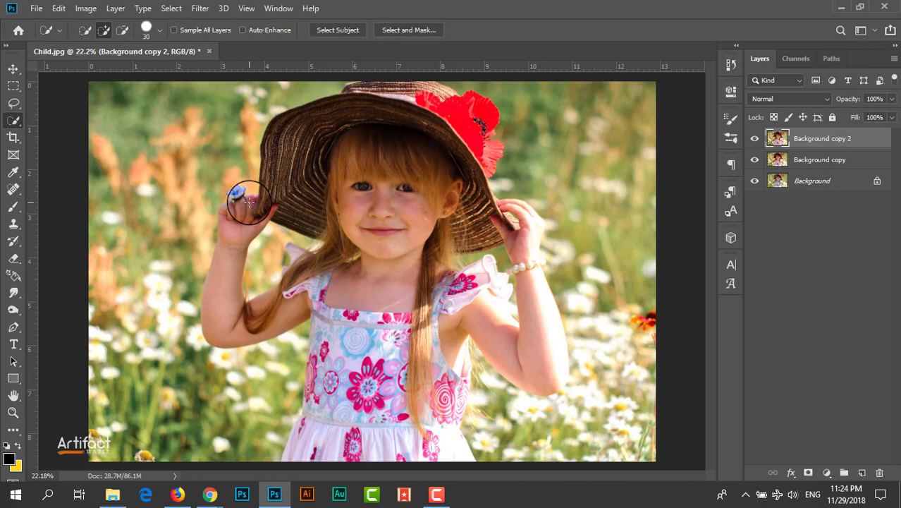
key("bracketright")
left_click(338, 29)
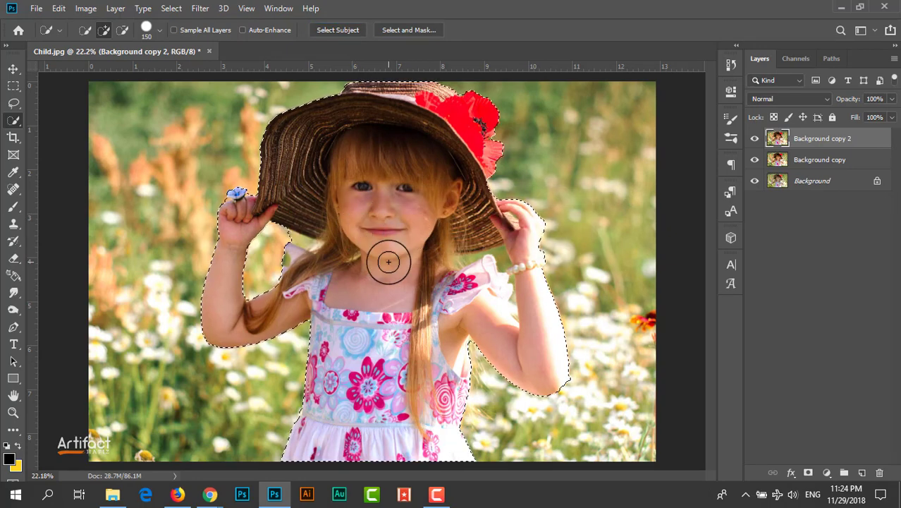
- Subtract the background gap between the hat brim and the shoulder ruffle from the selection with a size 50 brush
scroll(423, 298, "up", 3)
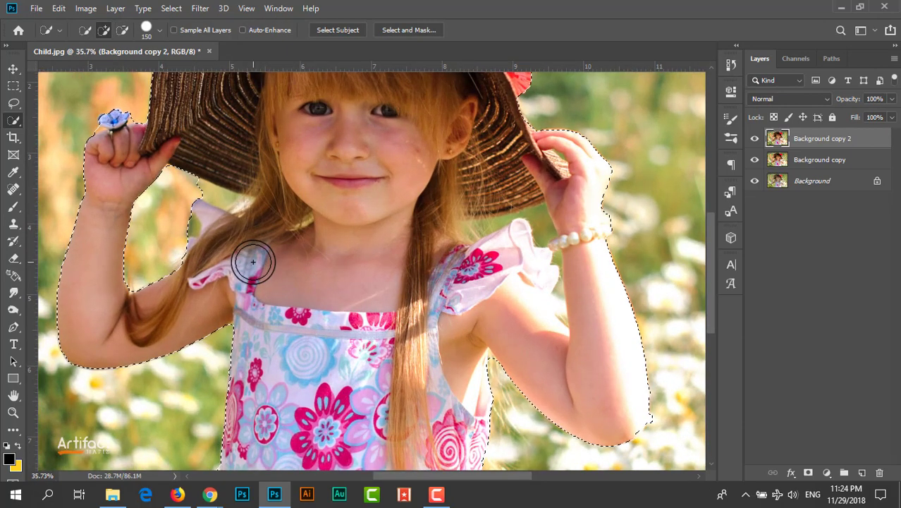
key("bracketleft")
key("bracketleft")
key("bracketleft")
key("bracketleft")
key("bracketleft")
key("bracketleft")
key("bracketleft")
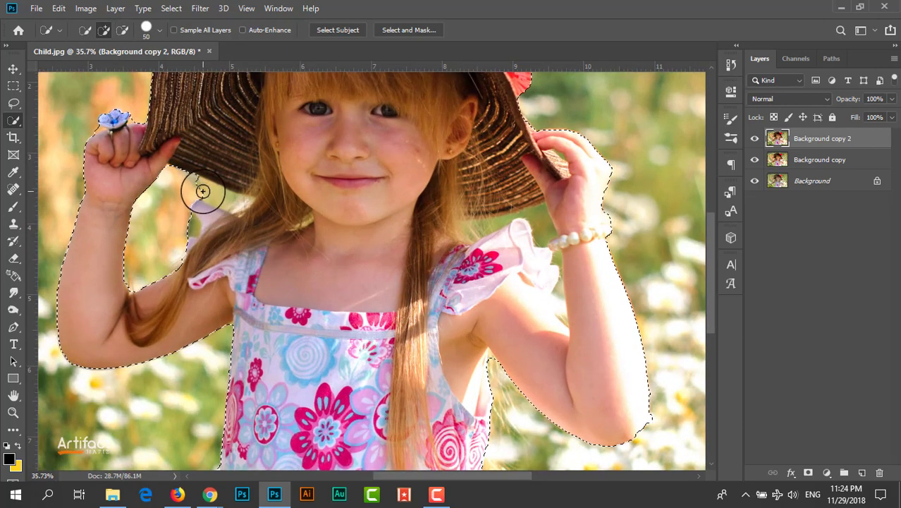
key("alt")
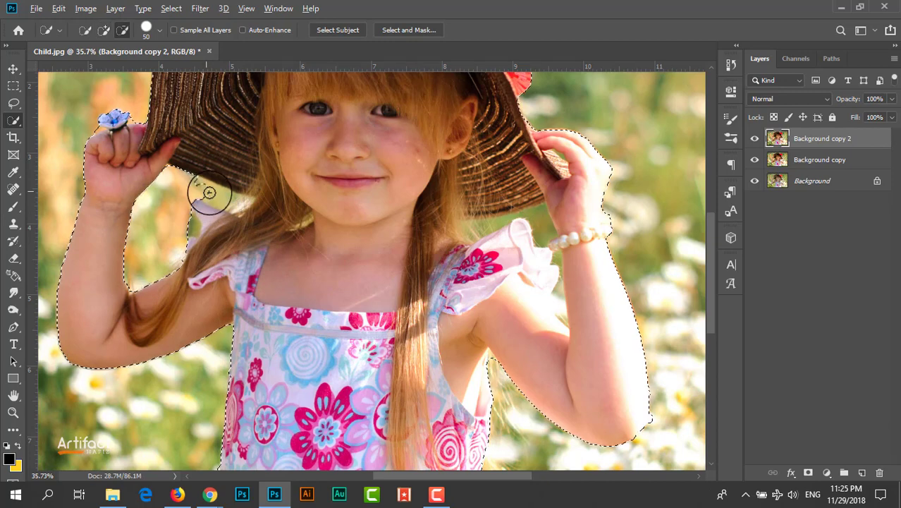
left_click_drag(212, 195, 238, 209)
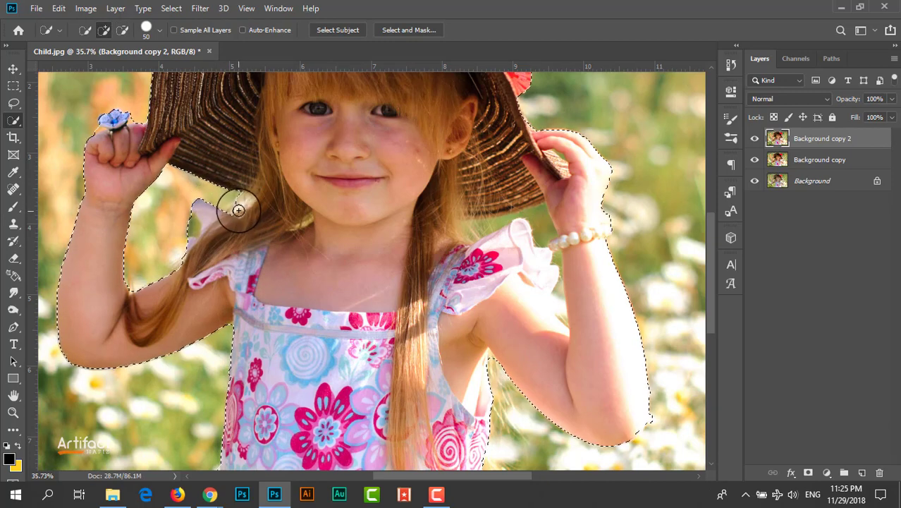
- Check the selection outline around the hat and arms, and subtract the background beside the elbow below the beaded bracelet
left_click_drag(234, 147, 254, 271)
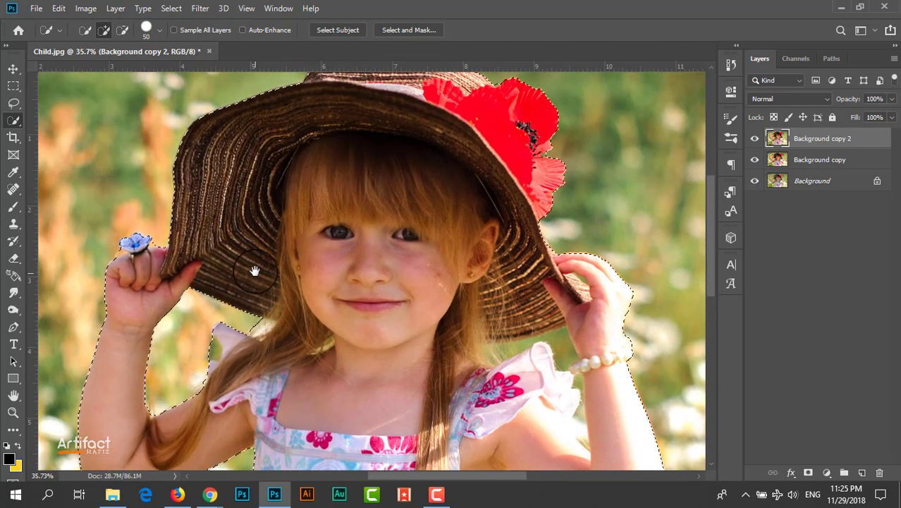
left_click_drag(261, 211, 344, 326)
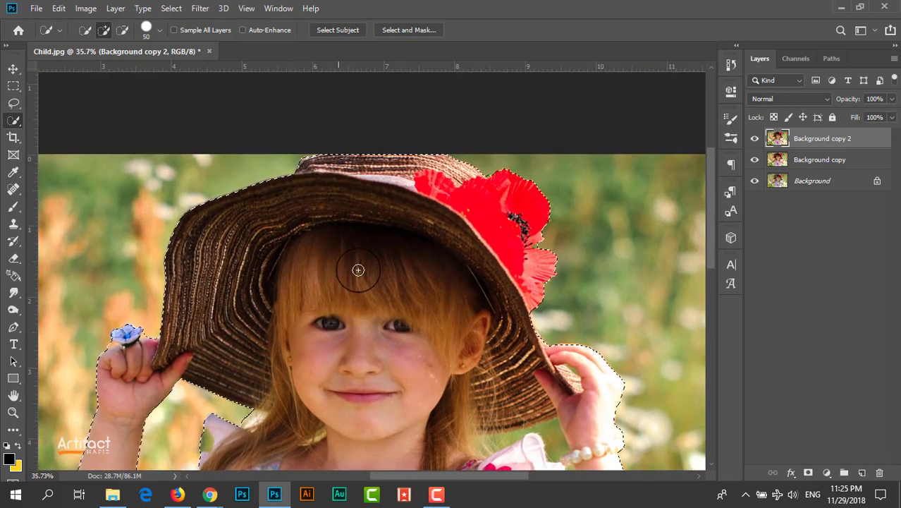
left_click_drag(410, 371, 348, 198)
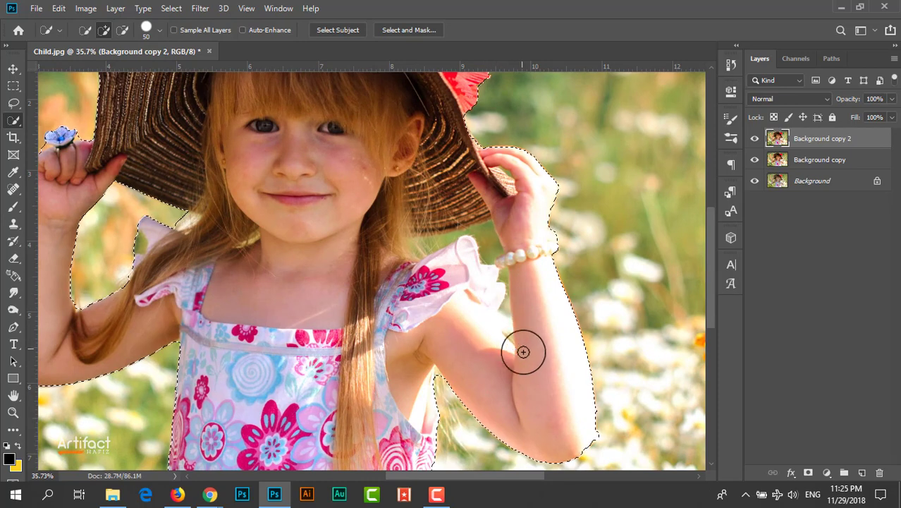
left_click_drag(534, 367, 508, 229)
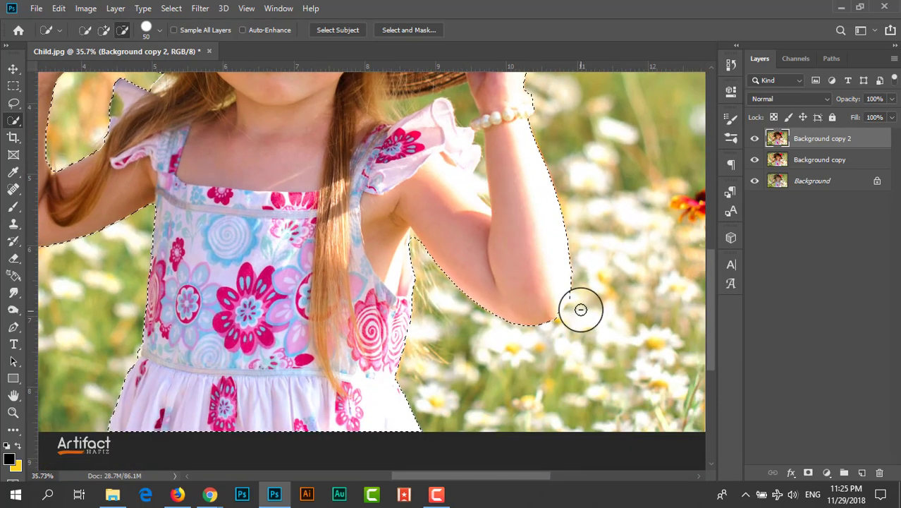
left_click(578, 301, "alt")
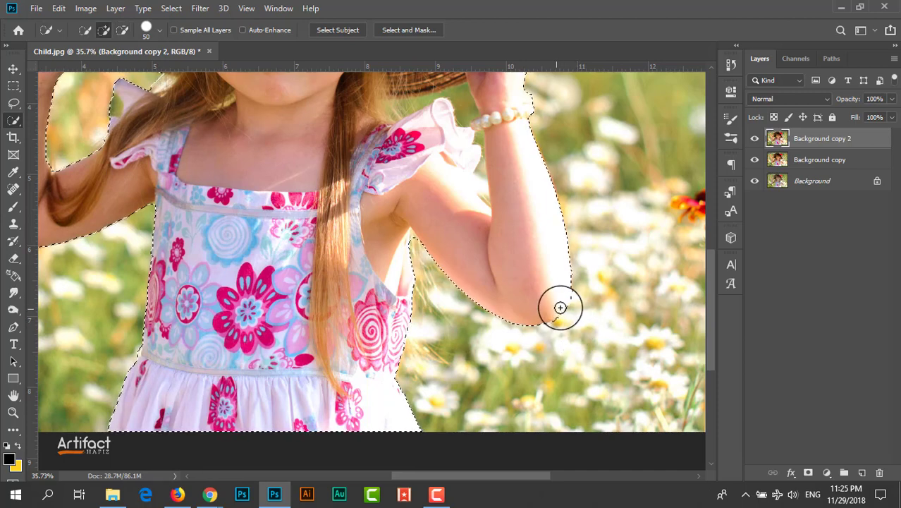
- Subtract the remaining daisy background beneath the tip of the elbow on the bracelet arm from the selection
scroll(564, 314, "up", 5)
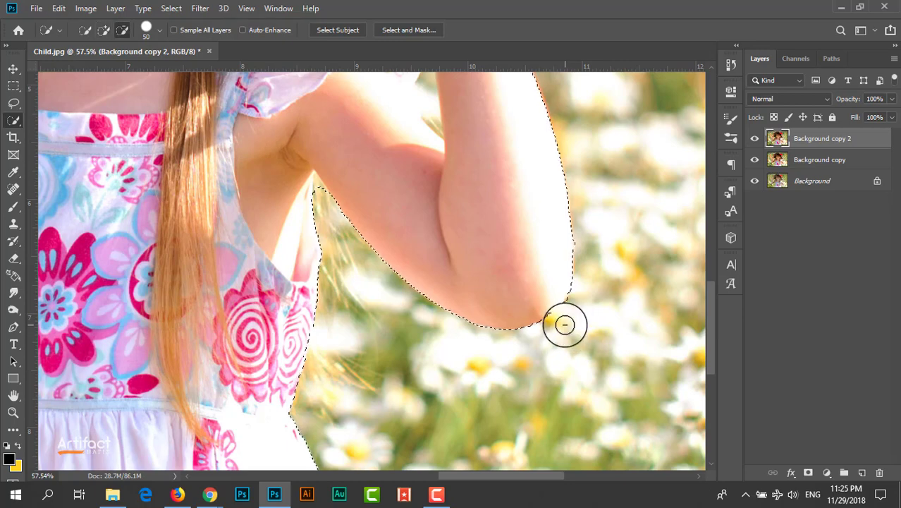
left_click(564, 323)
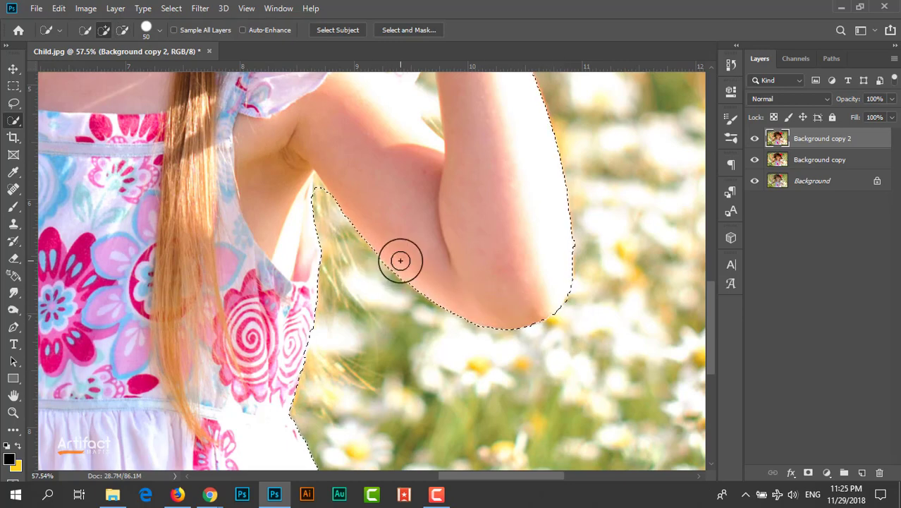
scroll(493, 194, "left", 3)
scroll(436, 282, "down", 3)
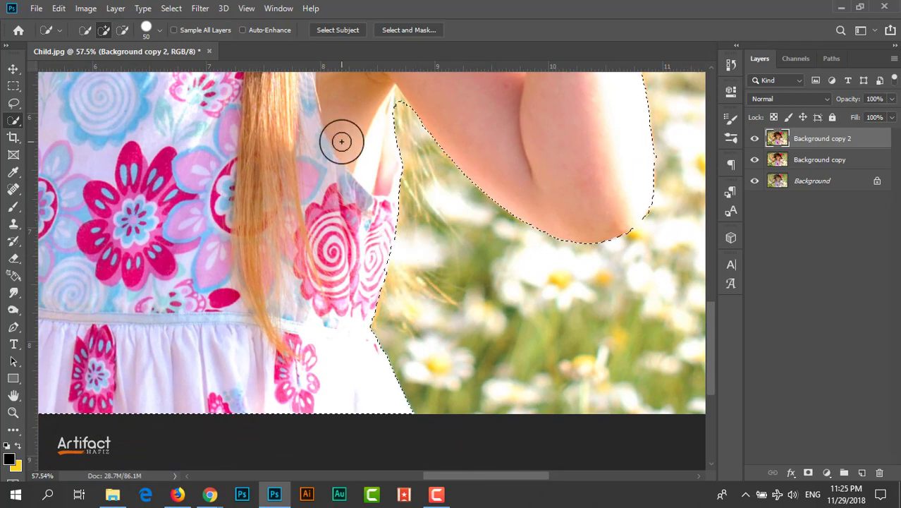
- Subtract the background gap between the shoulder ruffle and the bracelet forearm from the selection with a size 30 brush
left_click_drag(342, 142, 322, 318)
left_click_drag(457, 198, 457, 320)
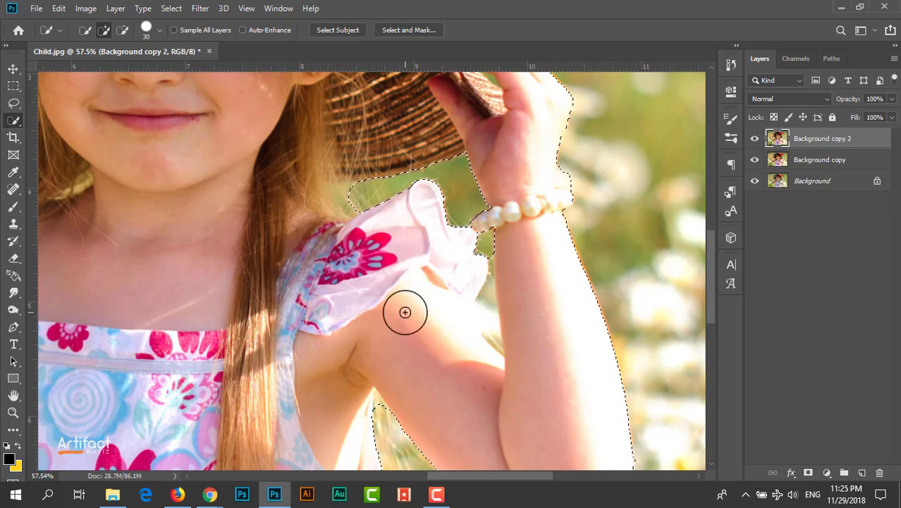
left_click_drag(483, 301, 493, 337)
scroll(423, 282, "down", 4)
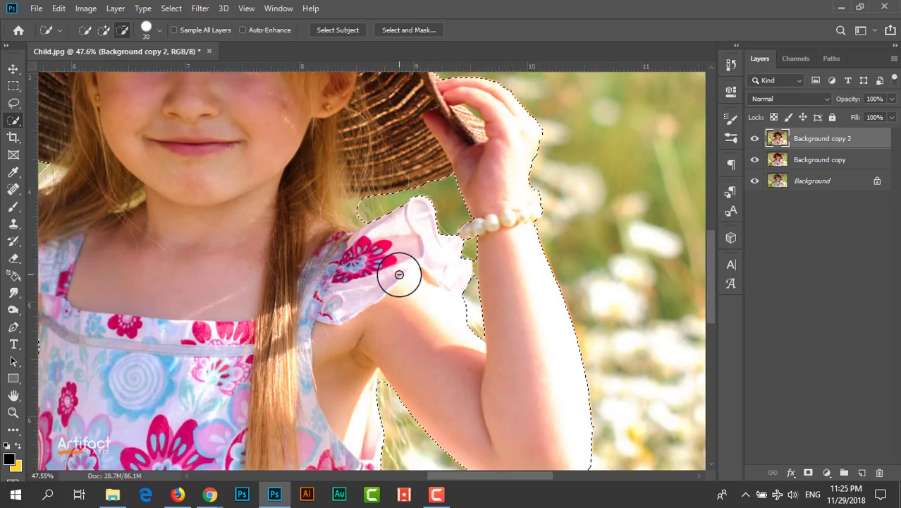
left_click_drag(265, 256, 326, 321)
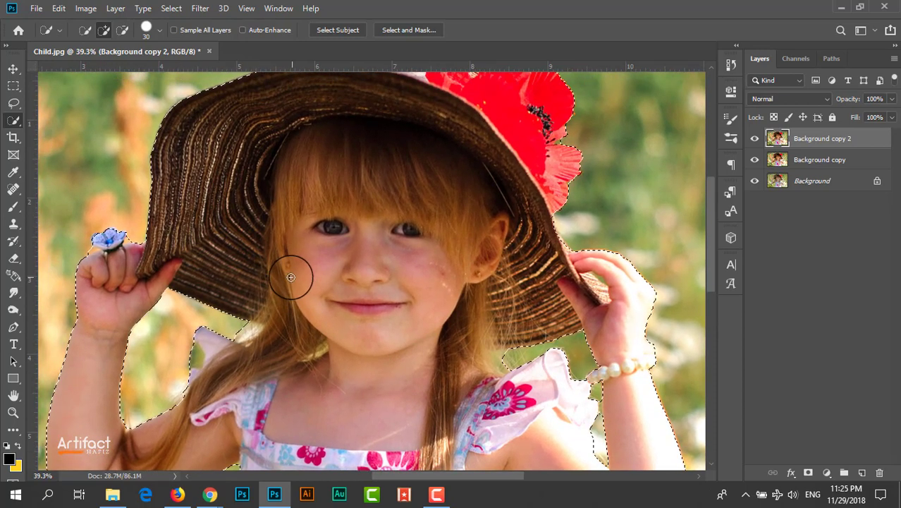
- Clean the selection around the blue flower ring by subtracting the background beside it and adding the missing fingertip and petal areas
scroll(90, 258, "up", 3)
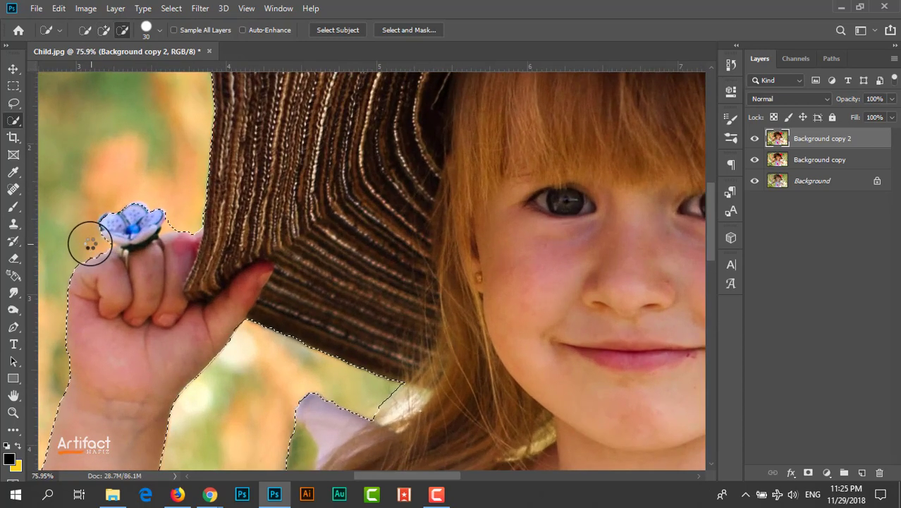
left_click_drag(92, 246, 152, 243)
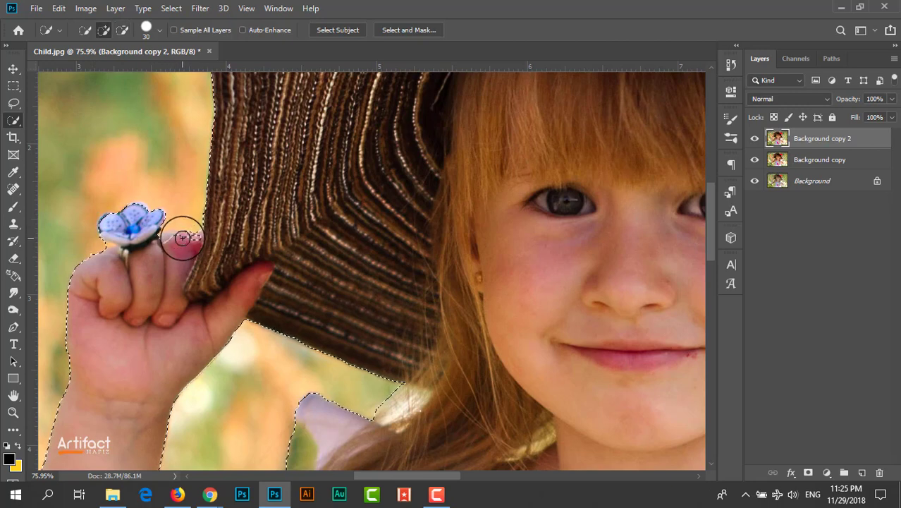
left_click_drag(182, 238, 191, 238)
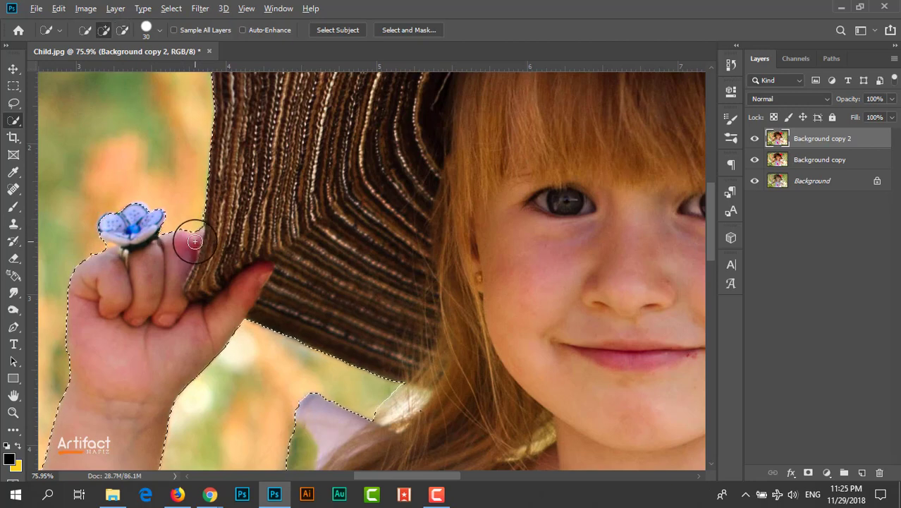
scroll(180, 240, "up", 3)
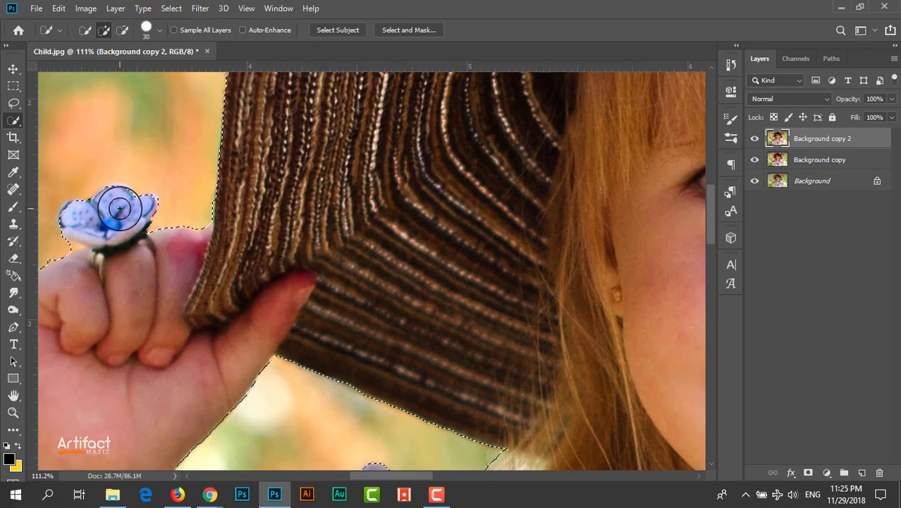
mouse_move(83, 210)
left_mouse_down()
mouse_move(73, 207)
mouse_move(86, 222)
left_mouse_up()
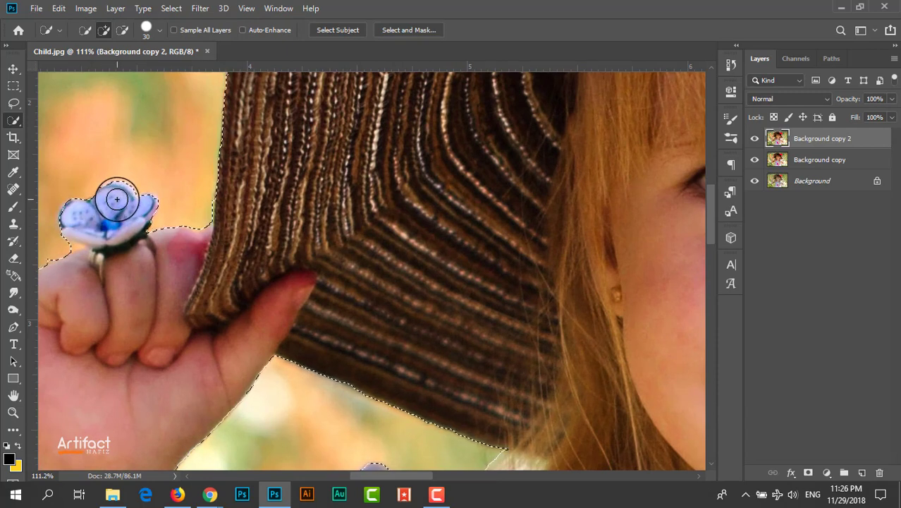
left_click_drag(112, 196, 112, 208)
scroll(136, 208, "down", 8)
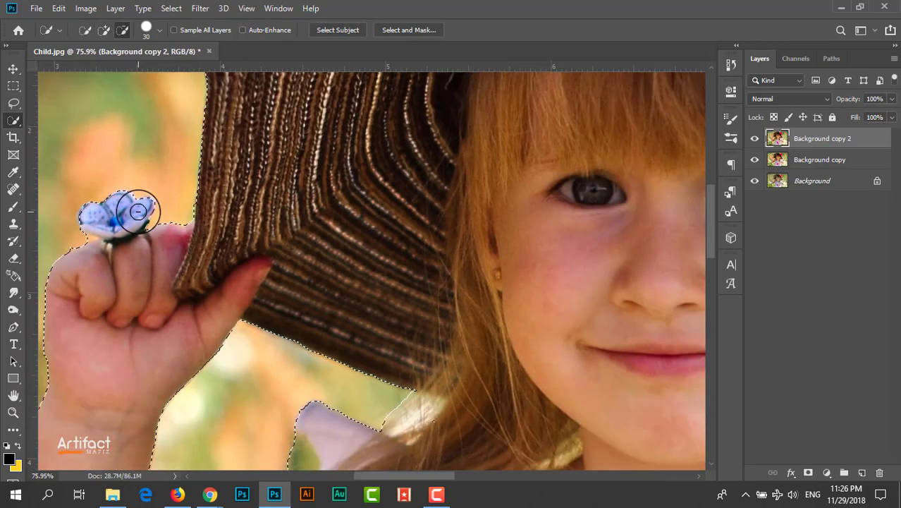
- Open the selection in Select and Mask and refine the edge of the hand with the flower ring using a size 45 Refine Edge brush
scroll(227, 217, "up", 3)
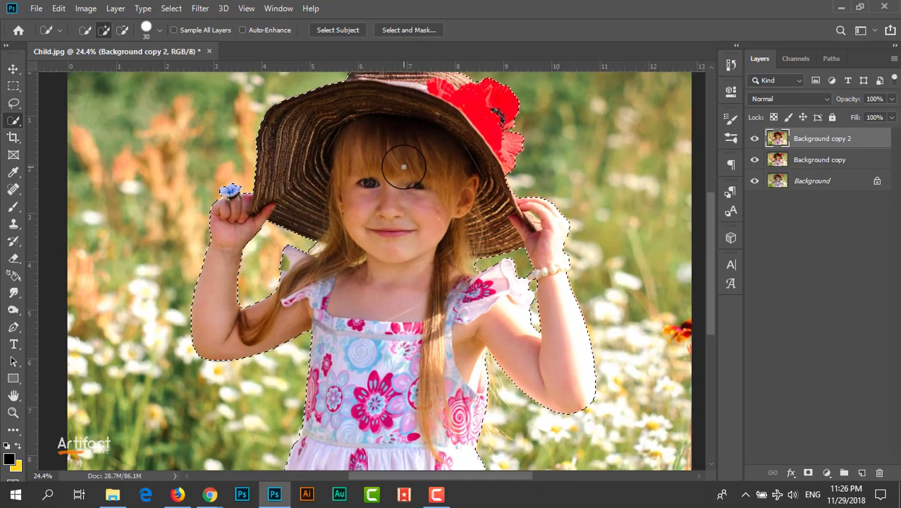
left_click(408, 30)
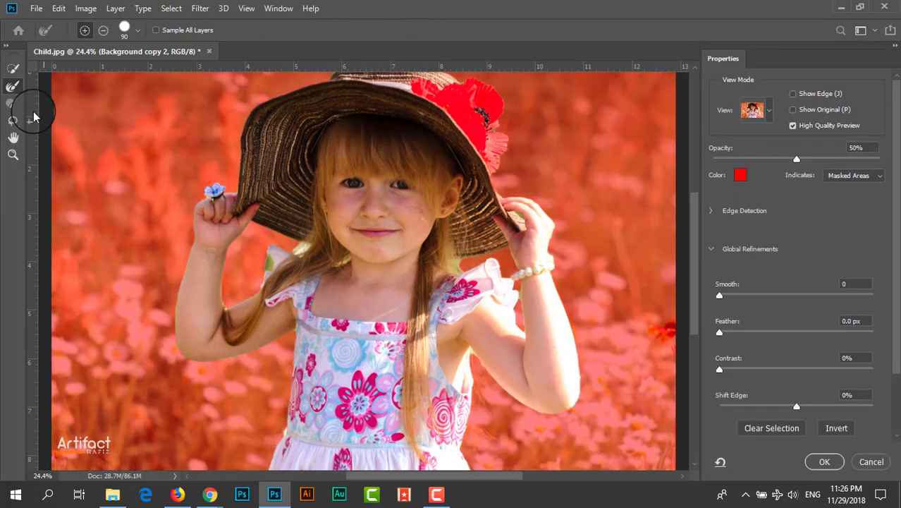
scroll(232, 197, "up", 3)
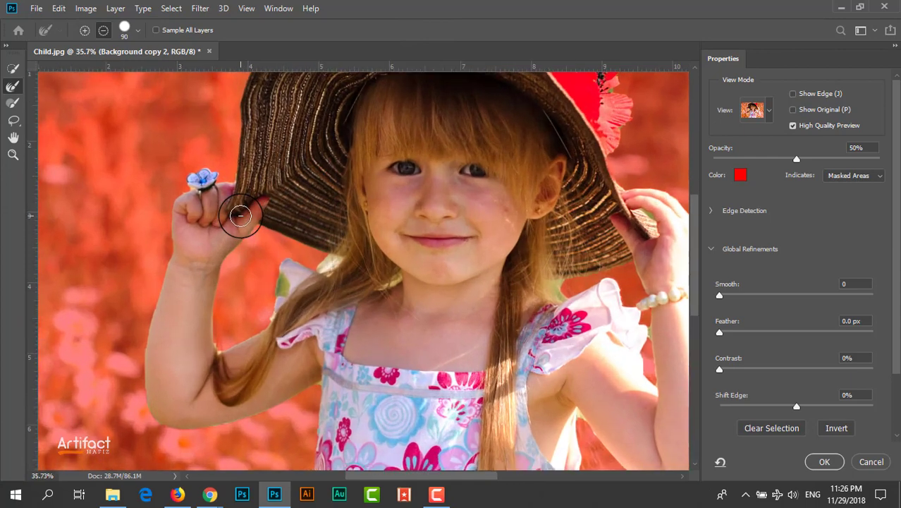
key("bracketleft")
key("bracketleft")
key("bracketleft")
key("bracketleft")
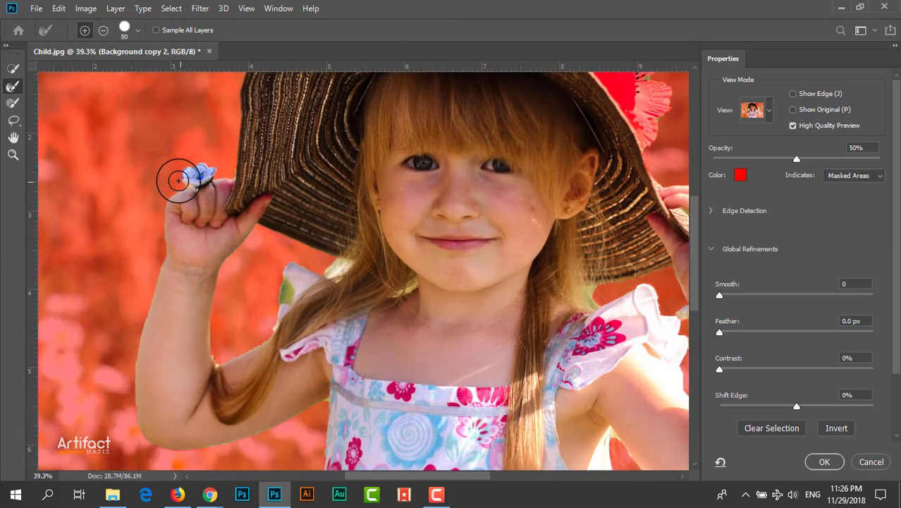
mouse_move(184, 184)
left_mouse_down()
mouse_move(144, 209)
mouse_move(156, 242)
left_mouse_up()
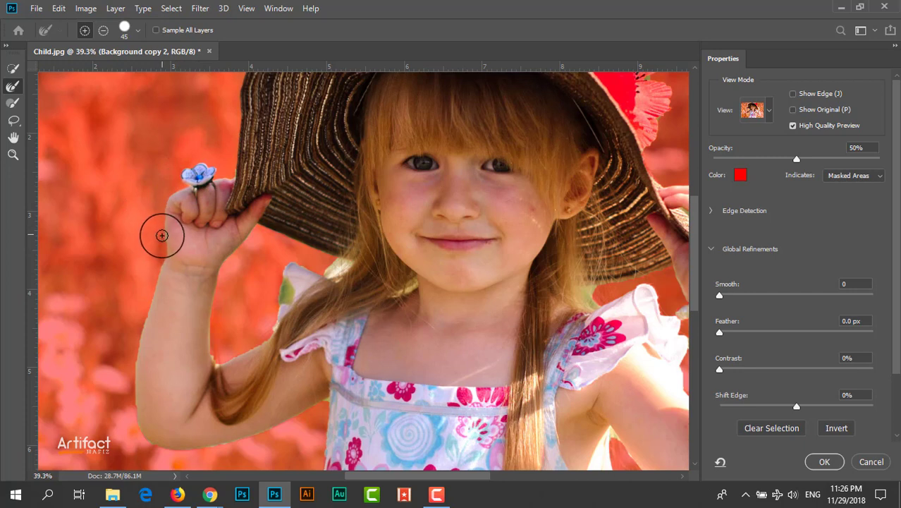
- Refine the edges of the long hair beside the flower-ring arm and the red flower on the hat with a size 70 brush
mouse_move(214, 354)
left_mouse_down()
mouse_move(209, 346)
mouse_move(220, 371)
mouse_move(221, 218)
mouse_move(274, 275)
mouse_move(344, 265)
mouse_move(328, 277)
mouse_move(338, 282)
left_mouse_up()
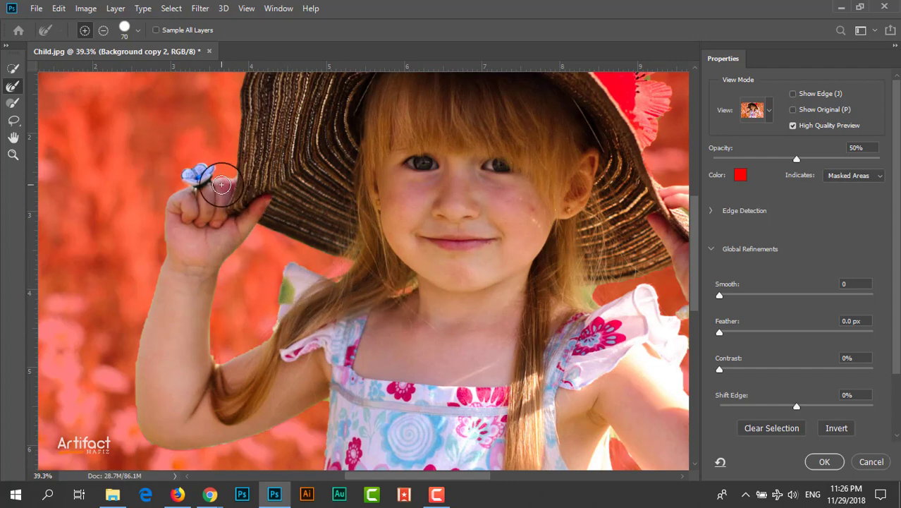
left_click_drag(513, 245, 474, 303)
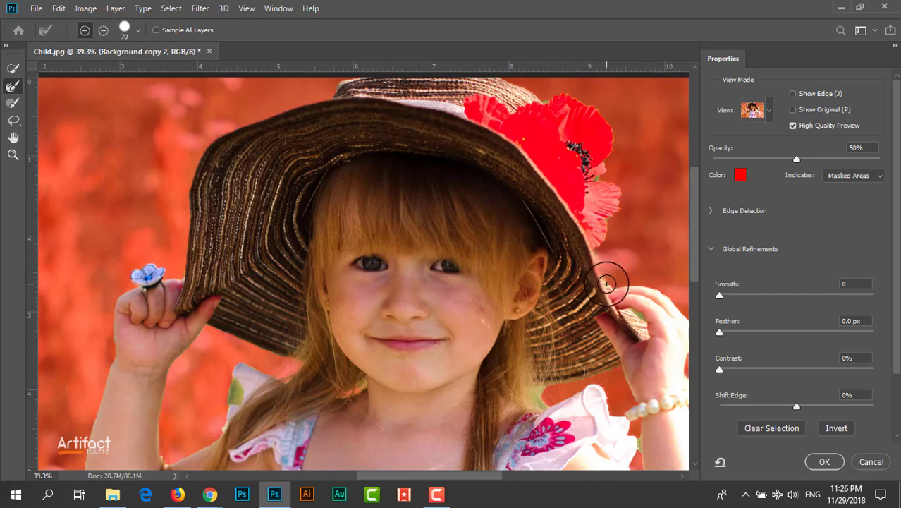
scroll(578, 204, "up", 3)
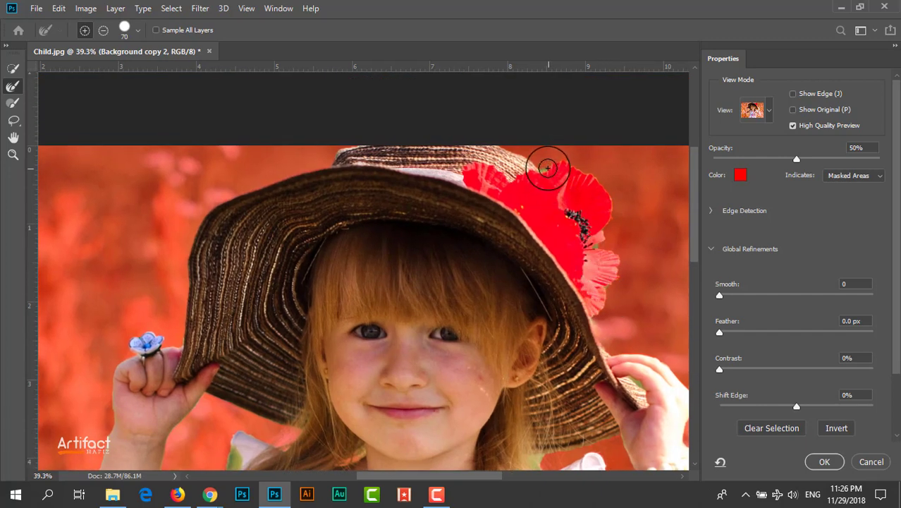
left_click_drag(601, 231, 607, 246)
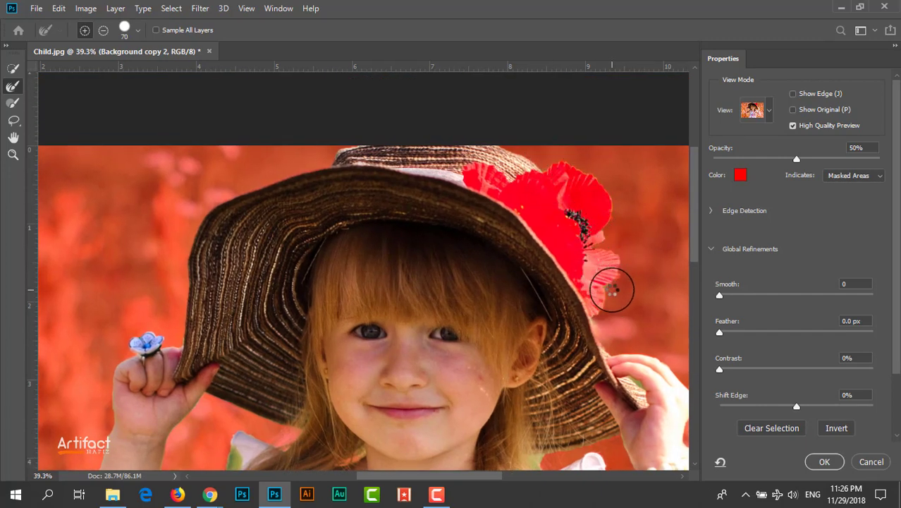
left_click_drag(612, 285, 608, 203)
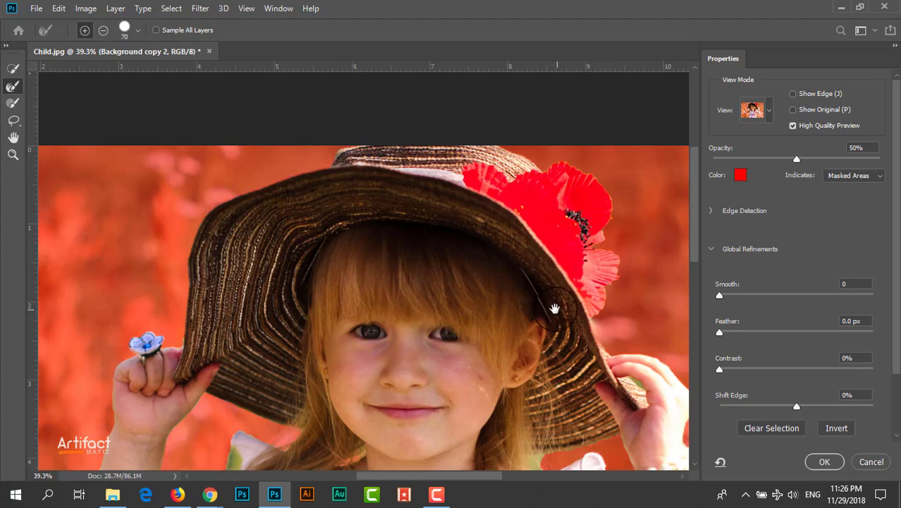
- Refine the edge of the hand and beaded bracelet with a size 45 brush, erasing excess refinement beside the wrist
left_click_drag(553, 302, 458, 156)
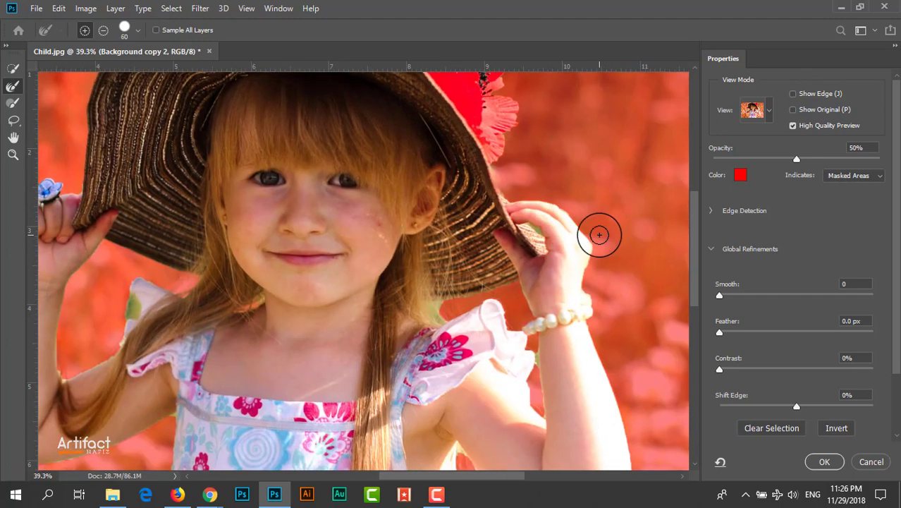
key("bracketleft")
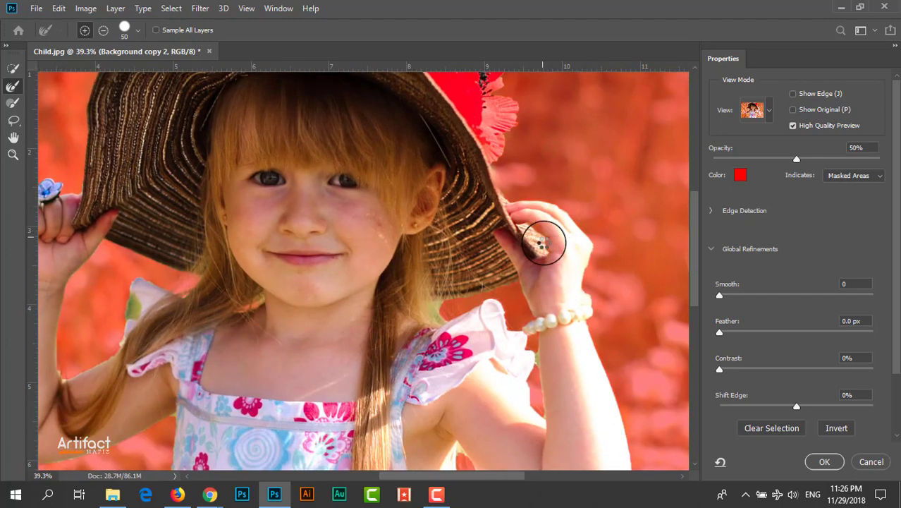
key("bracketleft")
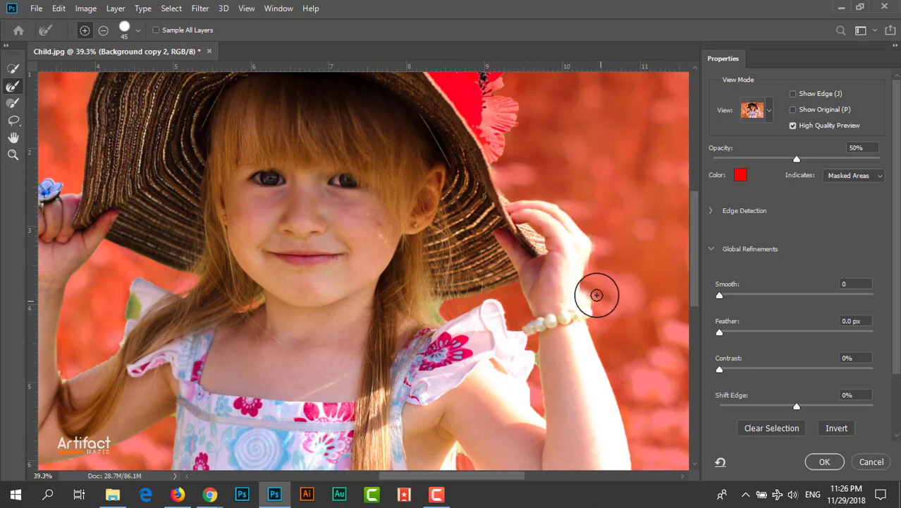
key("alt")
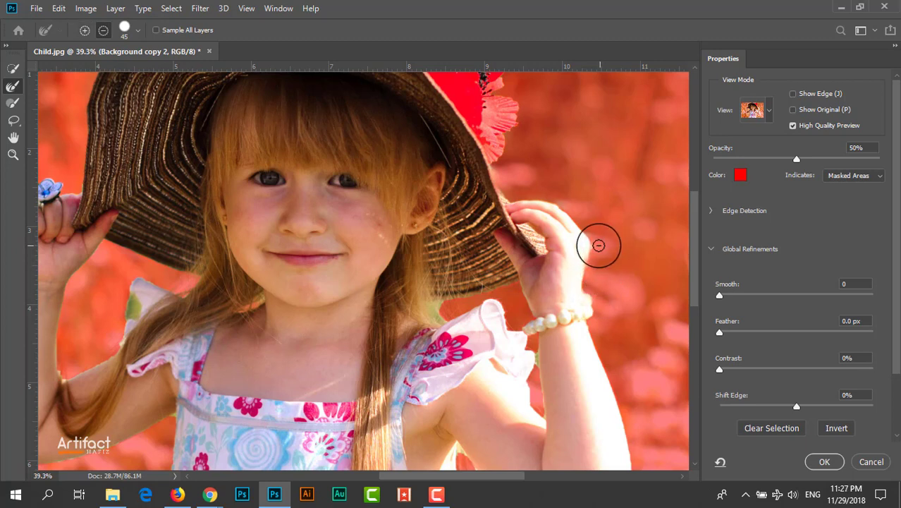
left_click_drag(598, 247, 608, 286)
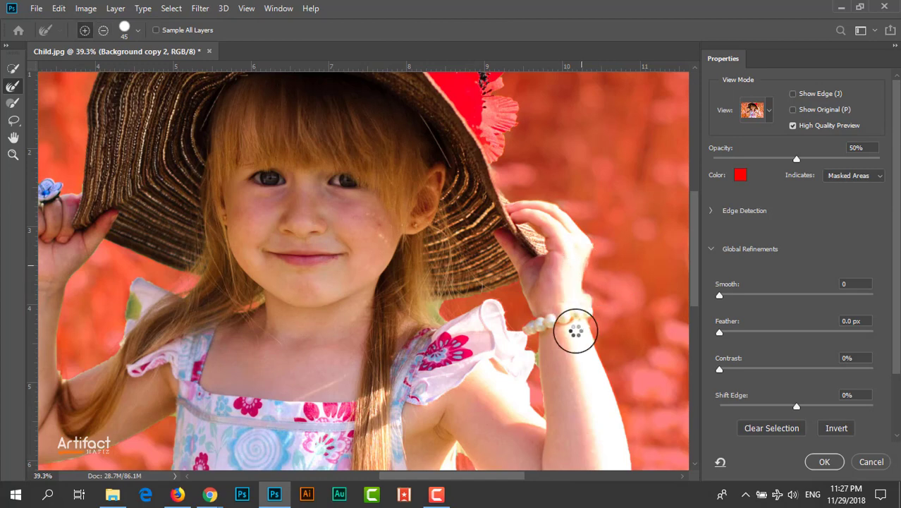
left_click_drag(573, 326, 549, 201)
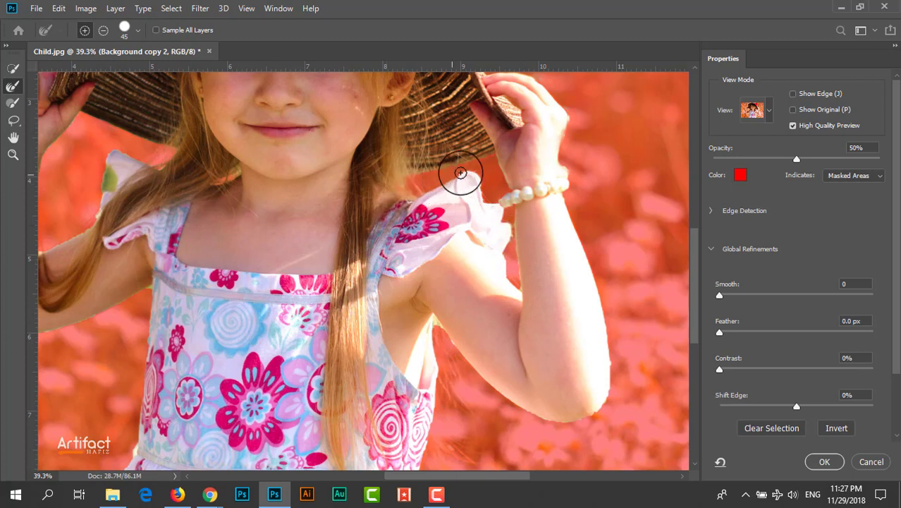
- Refine the edge from the underarm gap along the loose hair strands beside the dress, and enlarge the brush to 70
scroll(526, 310, "down", 5)
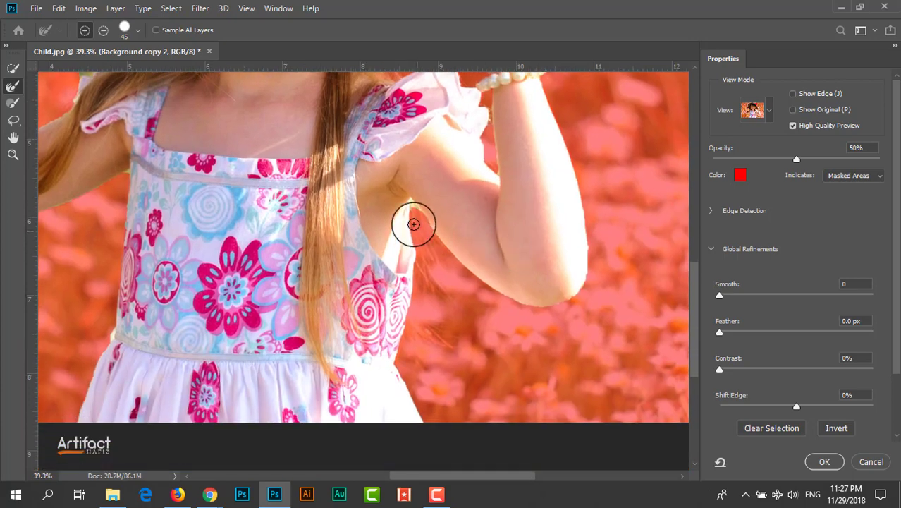
mouse_move(415, 227)
left_mouse_down()
mouse_move(430, 303)
mouse_move(422, 338)
mouse_move(411, 291)
mouse_move(431, 298)
mouse_move(435, 326)
mouse_move(422, 170)
mouse_move(493, 322)
left_mouse_up()
key("bracketright")
key("space")
left_click_drag(287, 289, 304, 356)
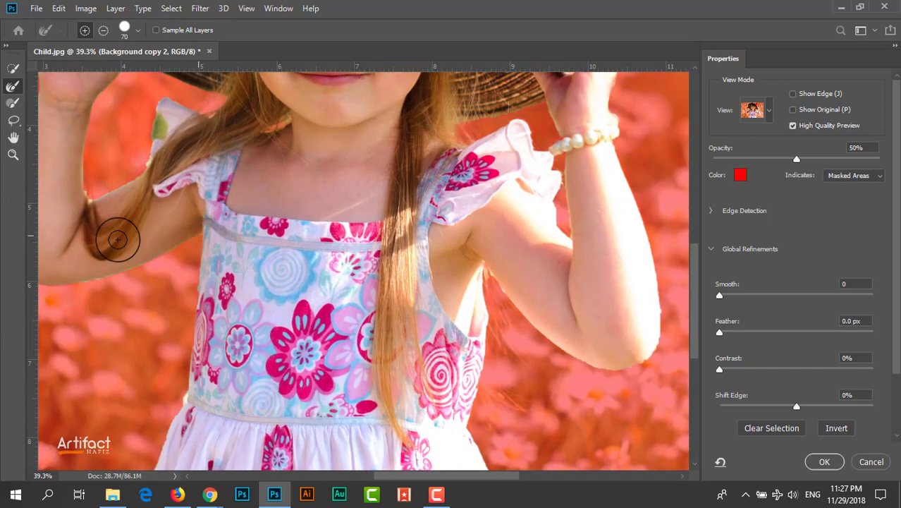
key("space")
left_click_drag(142, 295, 212, 293)
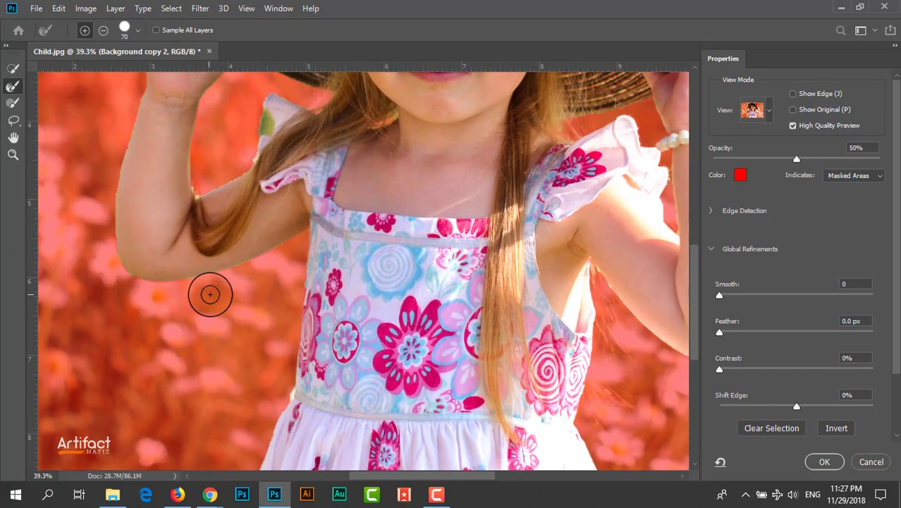
scroll(247, 289, "down", 3)
mouse_move(476, 328)
left_mouse_down()
mouse_move(410, 303)
mouse_move(409, 331)
left_mouse_up()
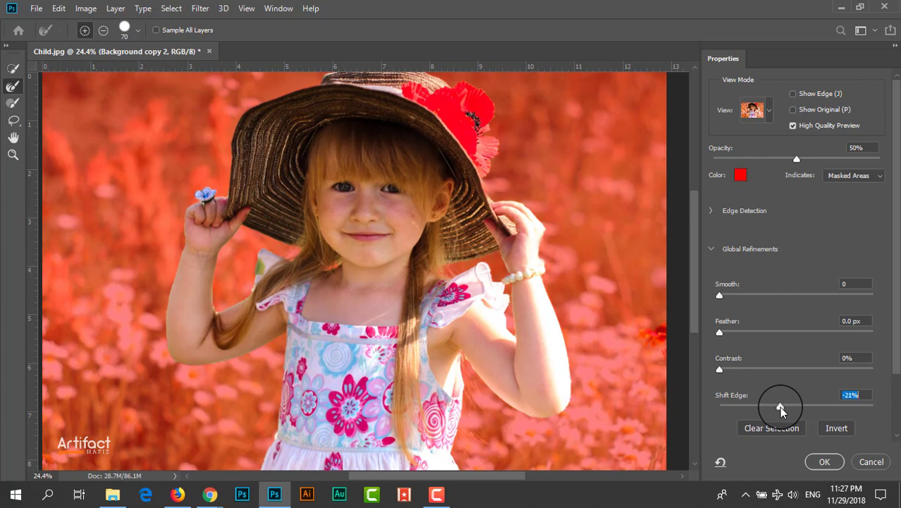
- Set the mask's Shift Edge to +10% and Feather to 4.2 px
left_click_drag(768, 414, 794, 416)
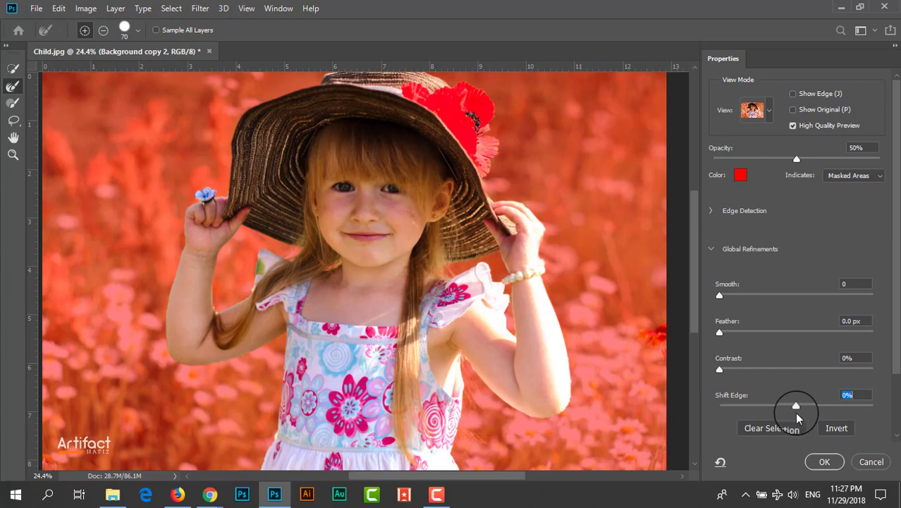
left_click_drag(797, 418, 820, 420)
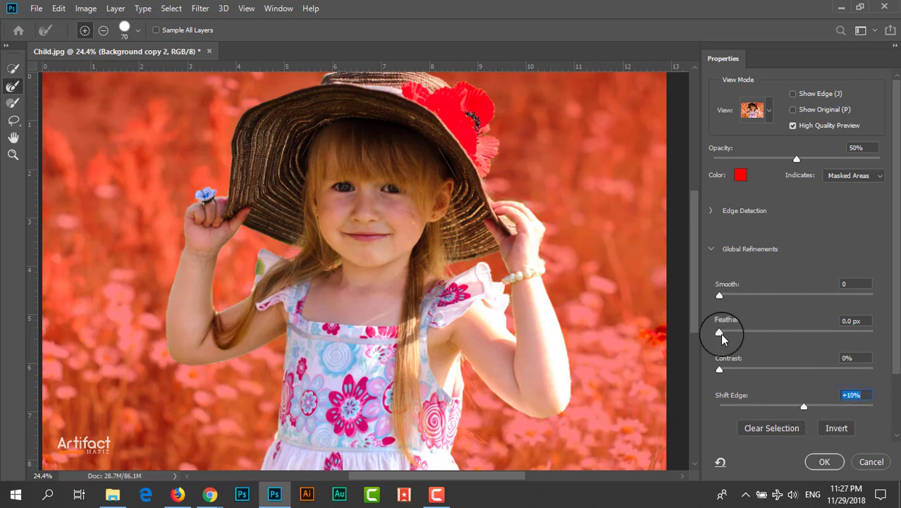
left_click_drag(720, 334, 779, 334)
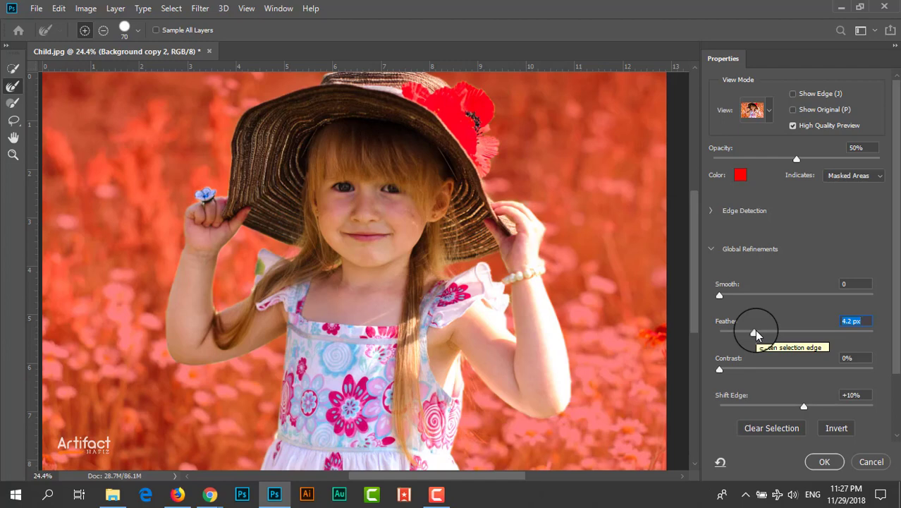
- Accept the Select and Mask refinement and add the girl's selection as a layer mask on Background copy 2
left_click(824, 462)
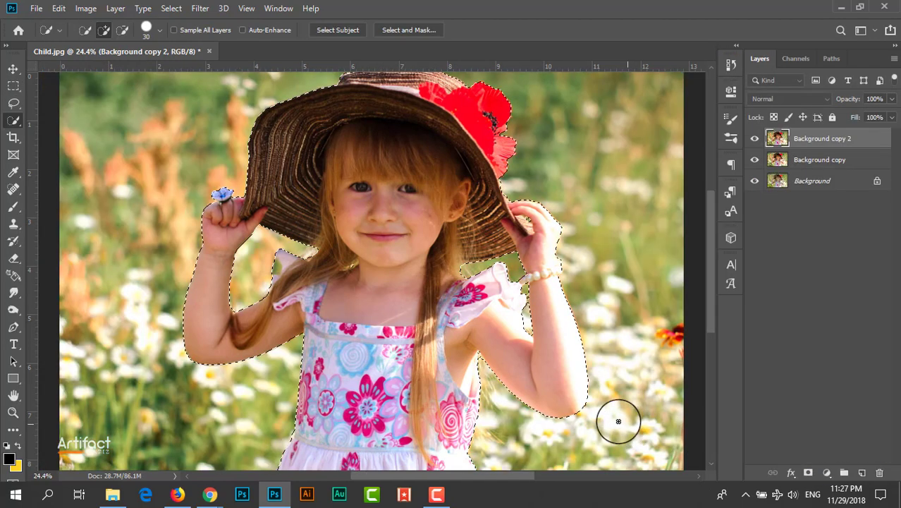
scroll(272, 287, "up", 2)
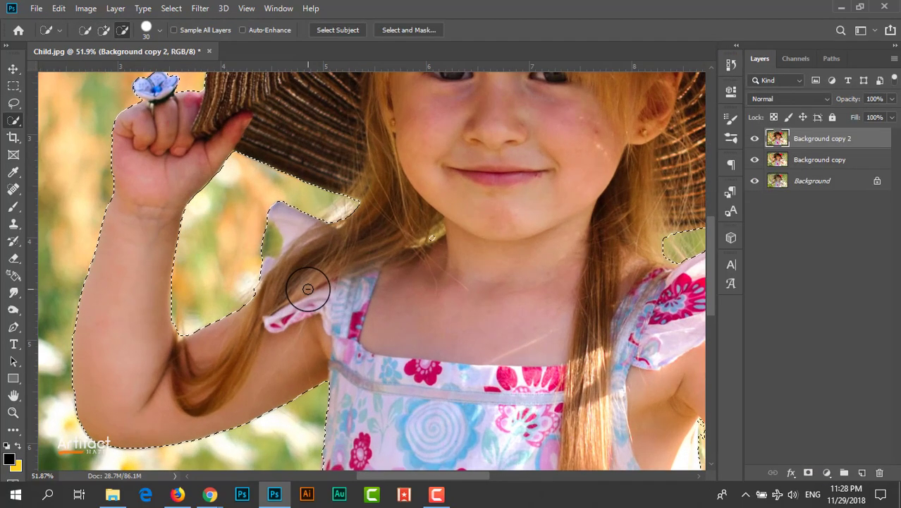
scroll(308, 289, "down", 3)
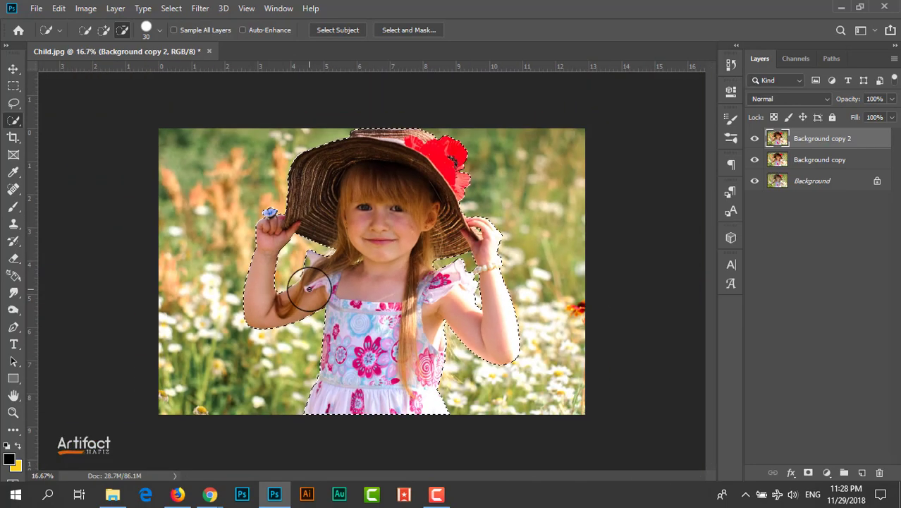
scroll(308, 288, "up", 2)
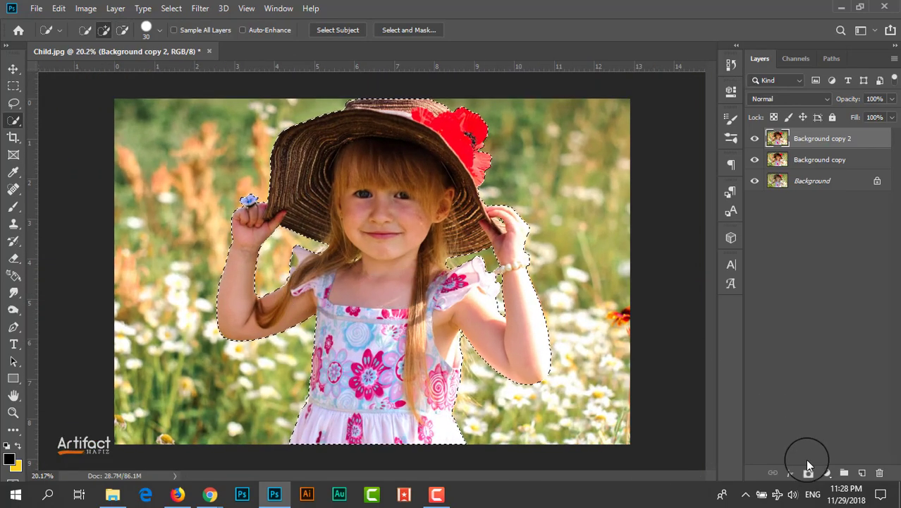
left_click(808, 471)
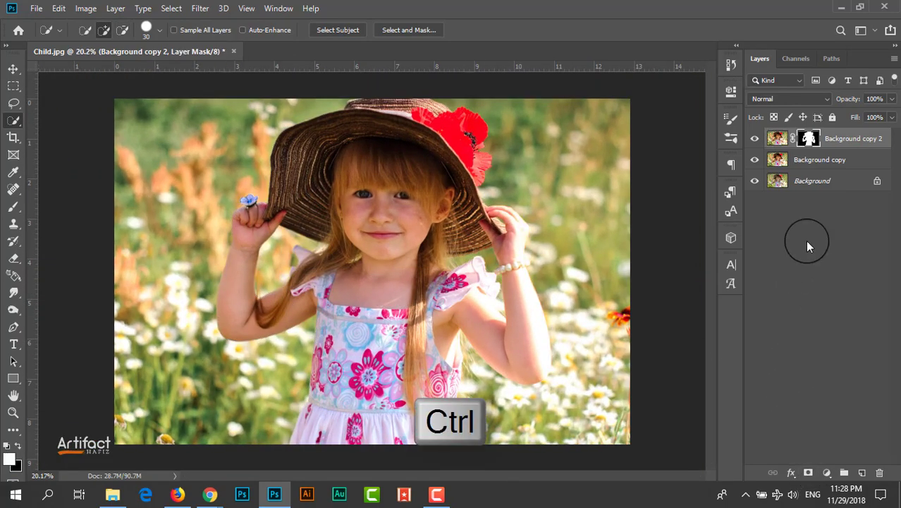
- Load the Background copy 2 mask as a selection, and expand it by 15 pixels on Background copy with the masked layer hidden
left_click(808, 140, "ctrl")
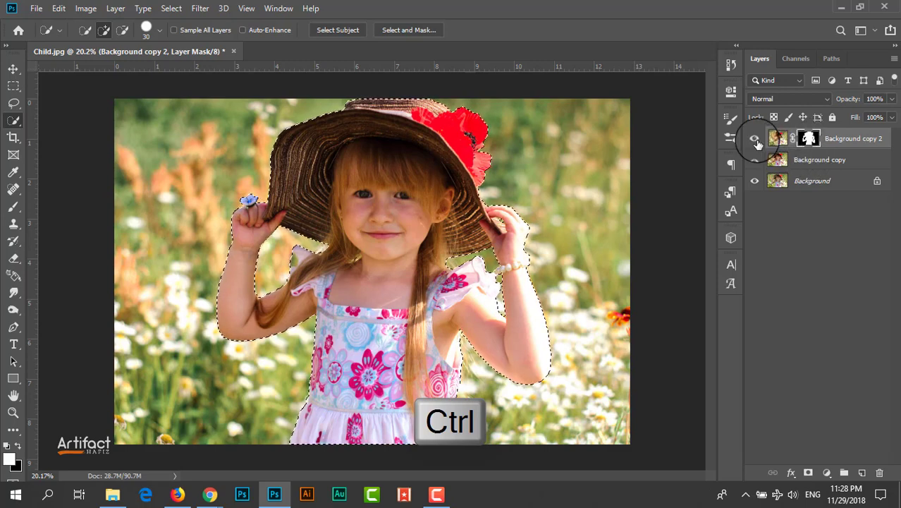
left_click(754, 138)
left_click(776, 160)
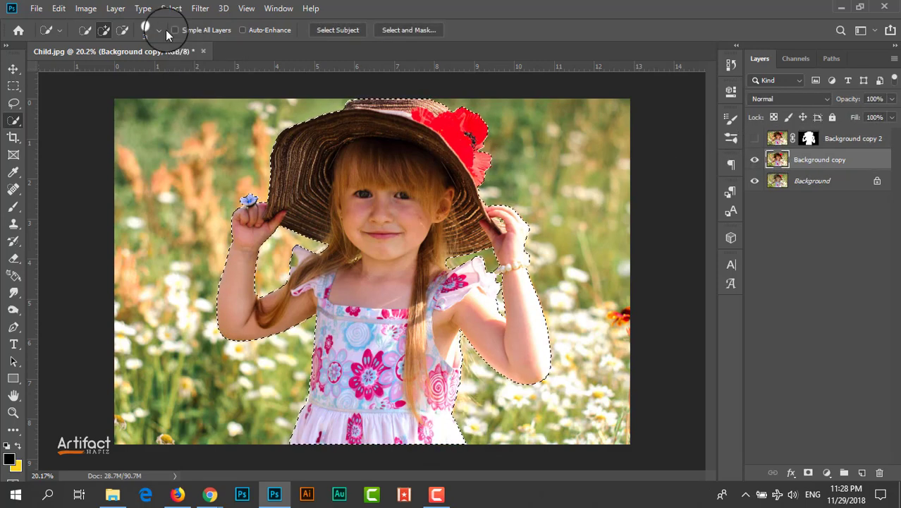
left_click(163, 14)
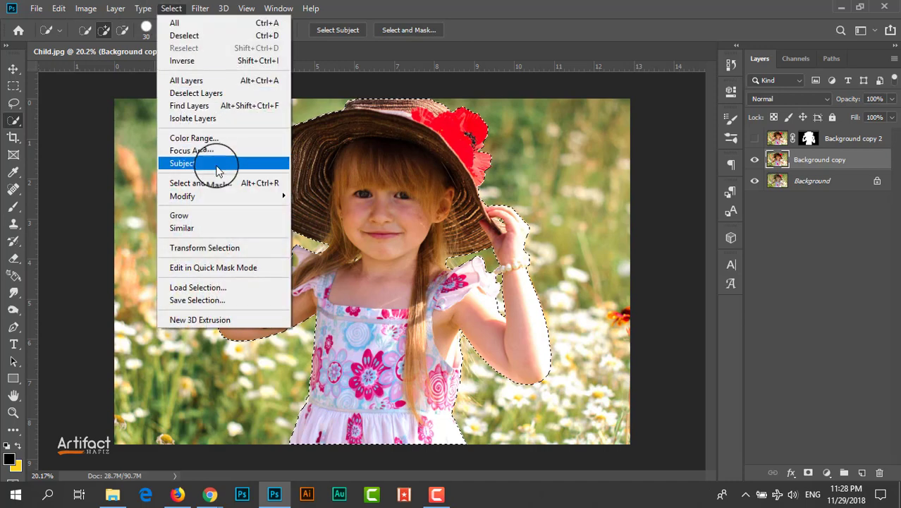
mouse_move(225, 201)
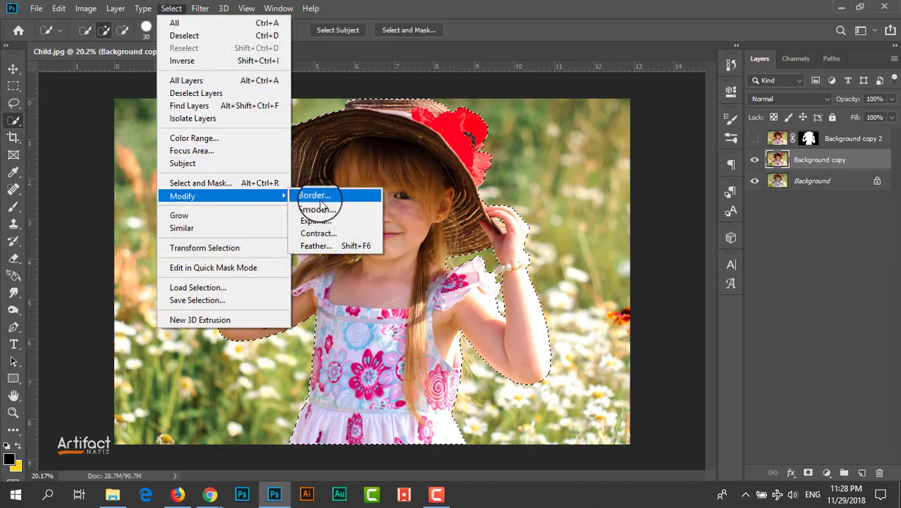
left_click(328, 221)
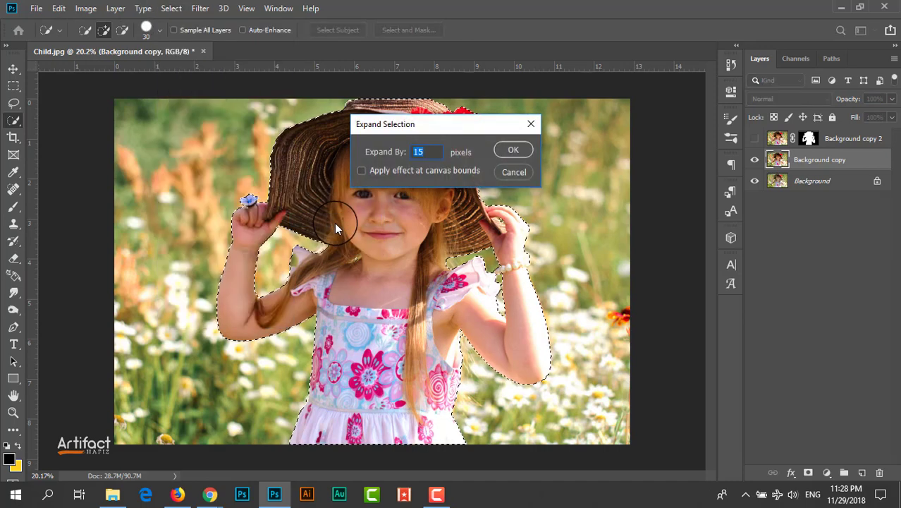
left_click(513, 150)
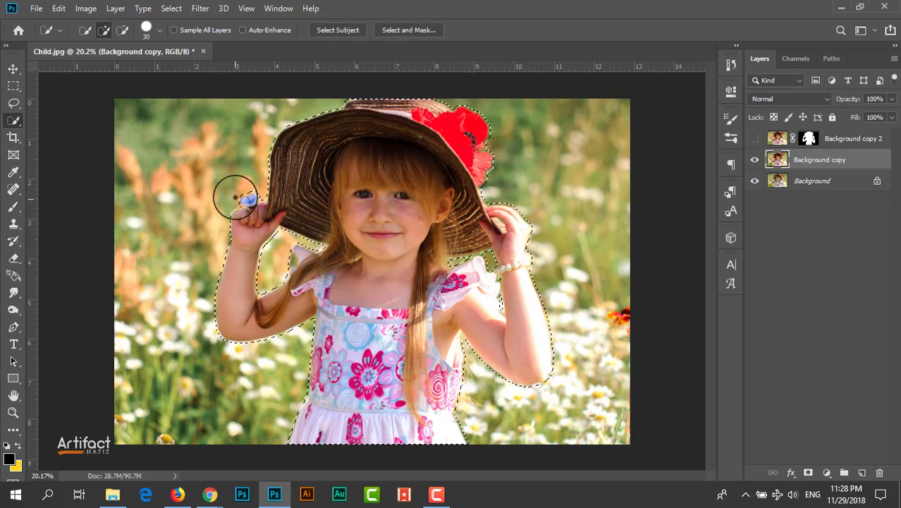
- Fill the expanded selection of the girl on Background copy using Content-Aware contents at 100% opacity
left_click(58, 8)
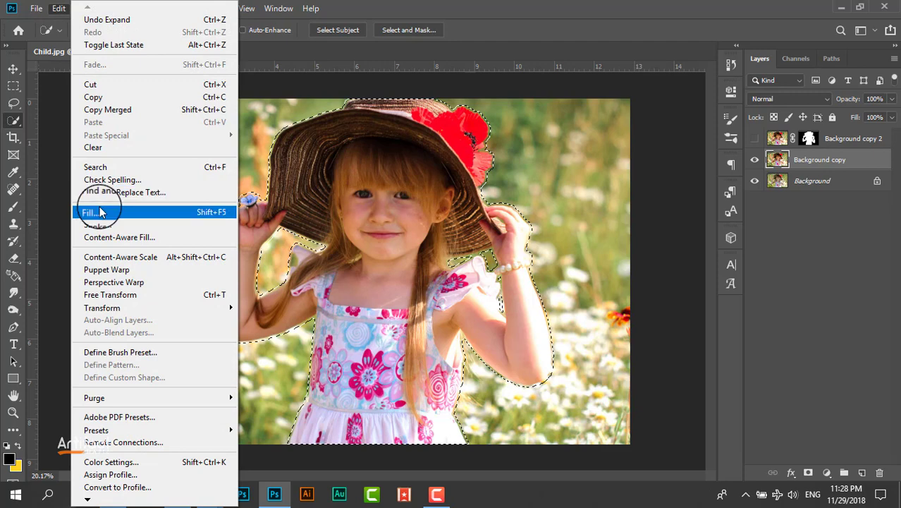
left_click(95, 211)
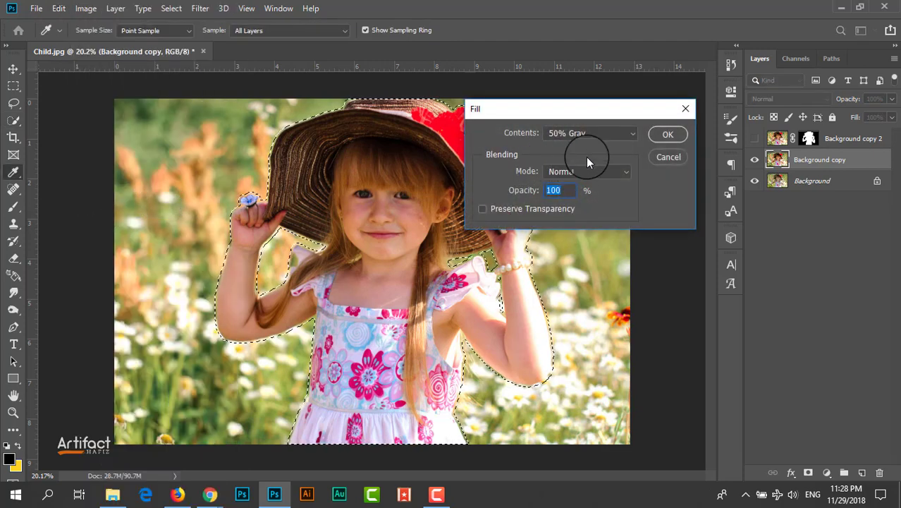
left_click(589, 133)
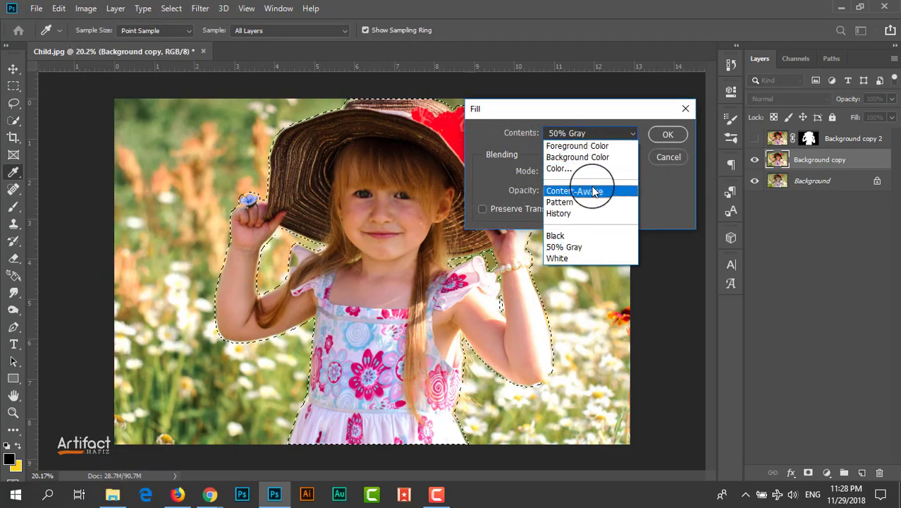
left_click(589, 191)
left_click(663, 135)
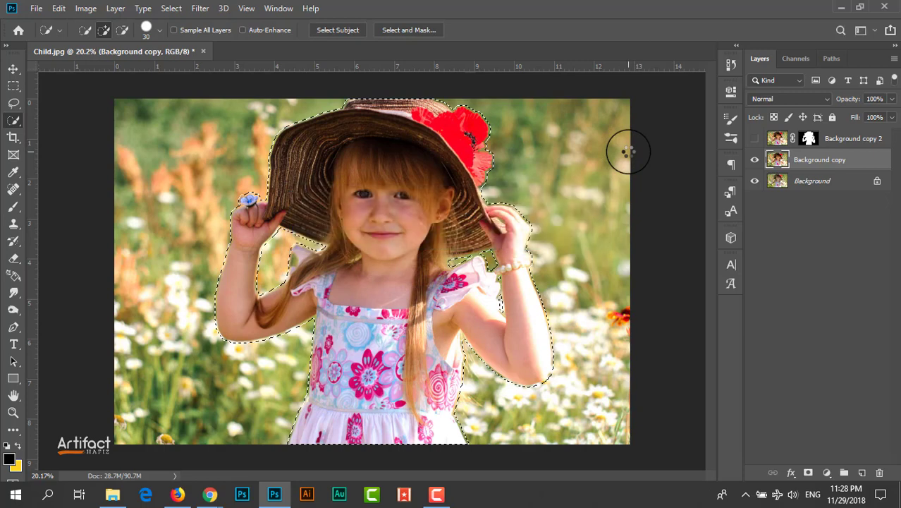
- Deselect the filled area and make the masked Background copy 2 layer visible again
left_click(172, 9)
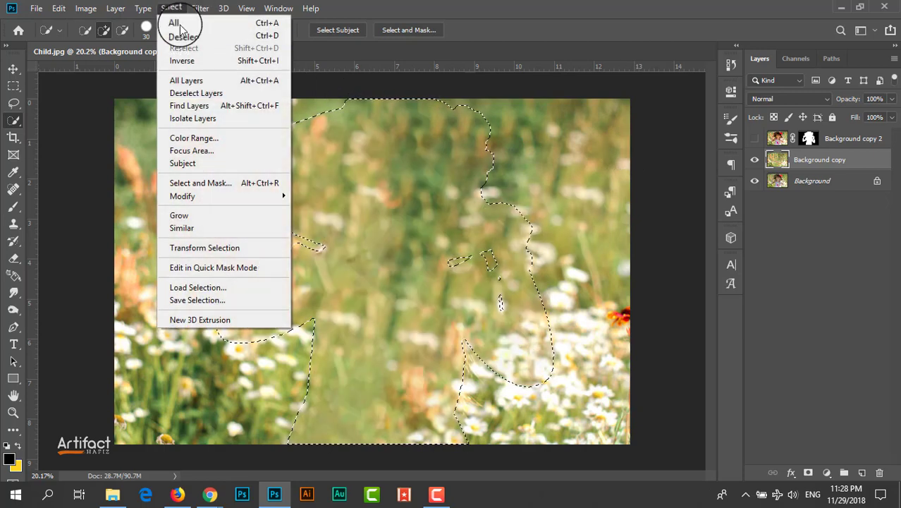
left_click(188, 33)
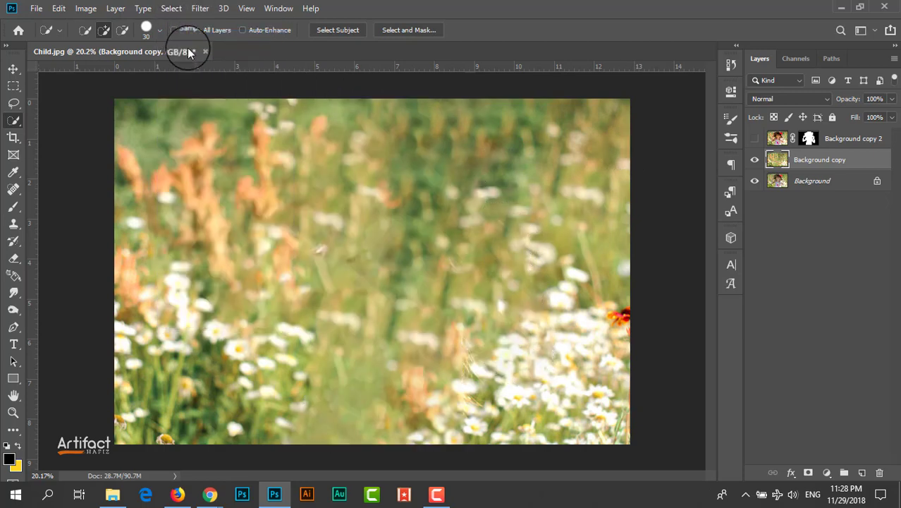
left_click(755, 138)
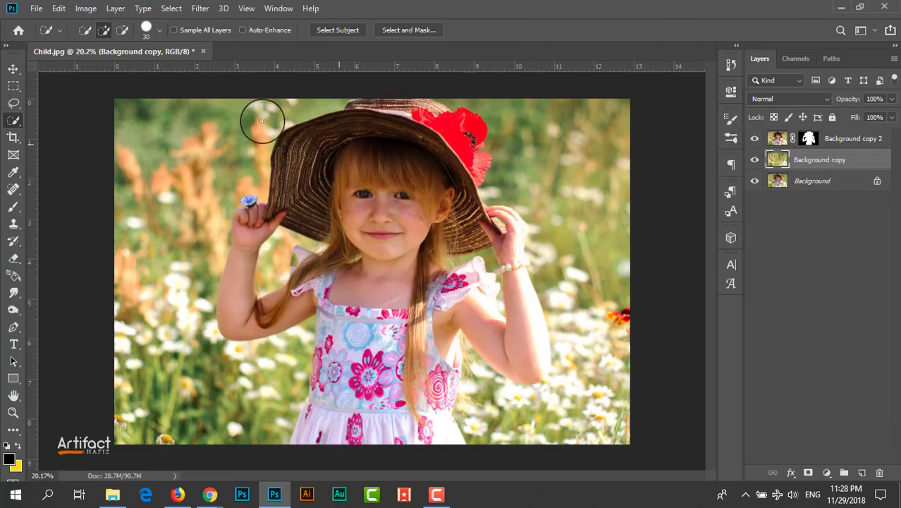
- Apply a 92 px Tilt-Shift blur to Background copy, with the focus center near the photo's bottom edge and the transition reaching the dress bodice
left_click(199, 9)
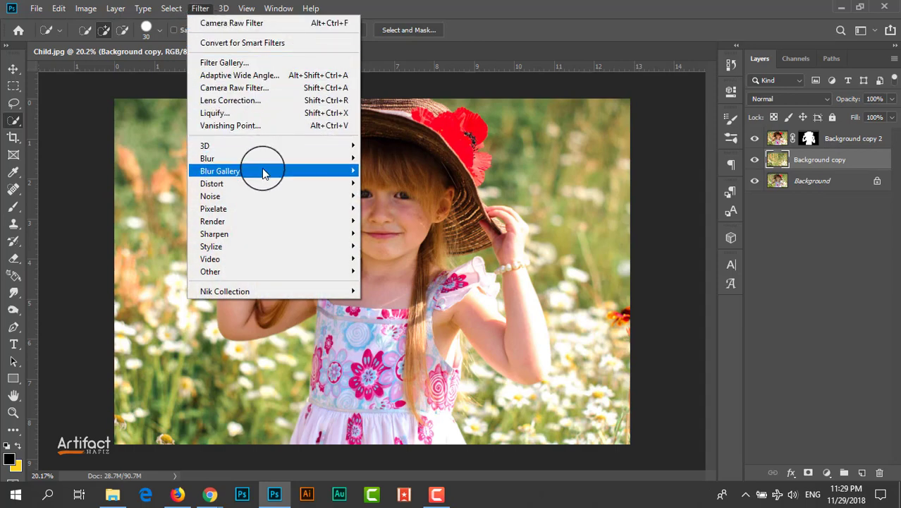
mouse_move(318, 171)
left_click(384, 195)
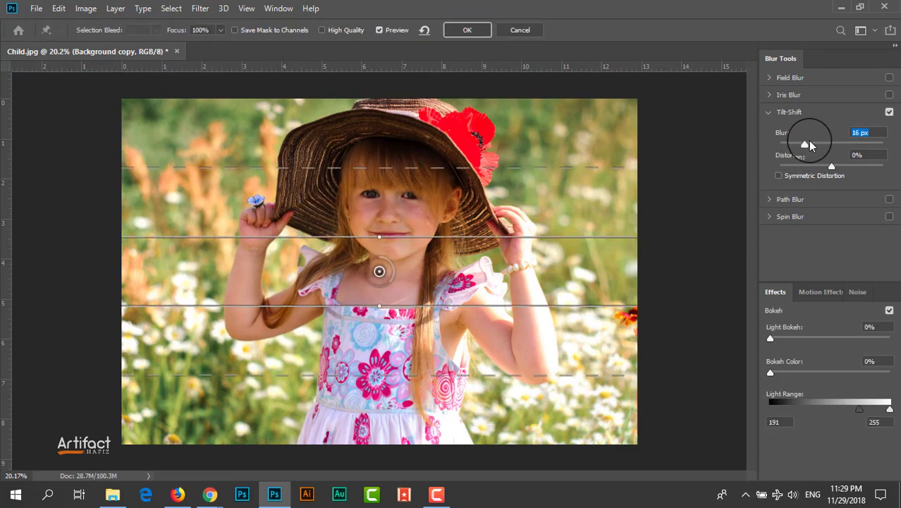
left_click_drag(809, 143, 833, 143)
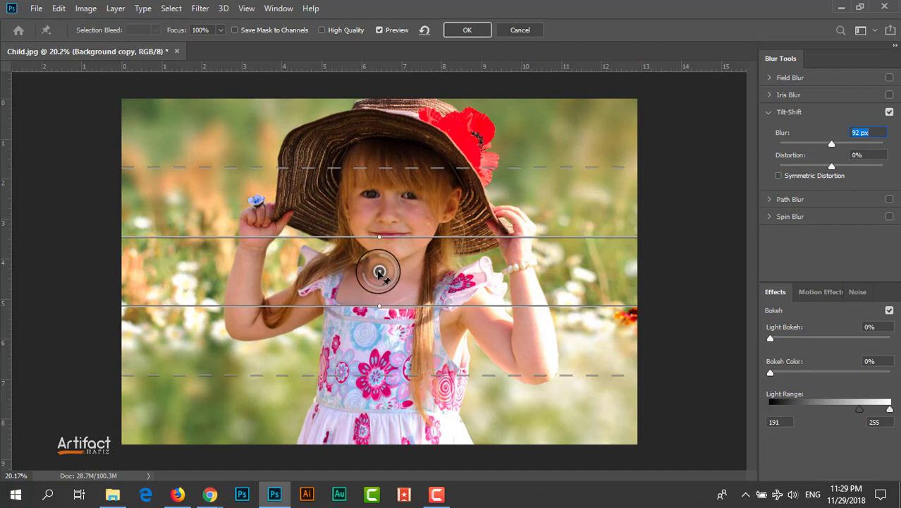
left_click_drag(380, 273, 382, 438)
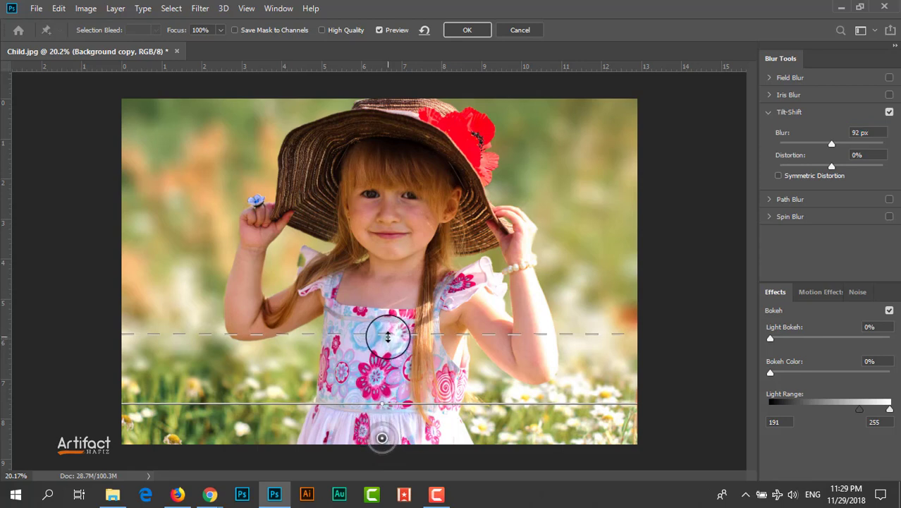
left_click_drag(388, 337, 388, 324)
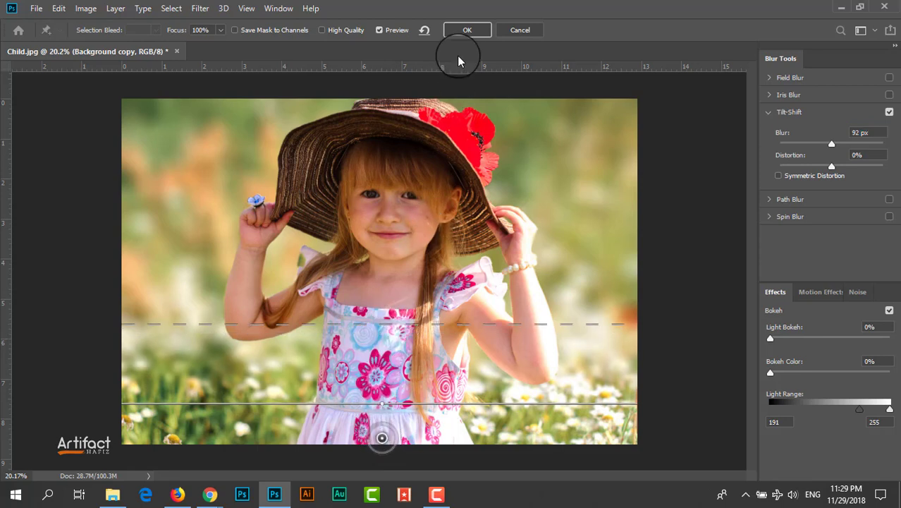
left_click(463, 35)
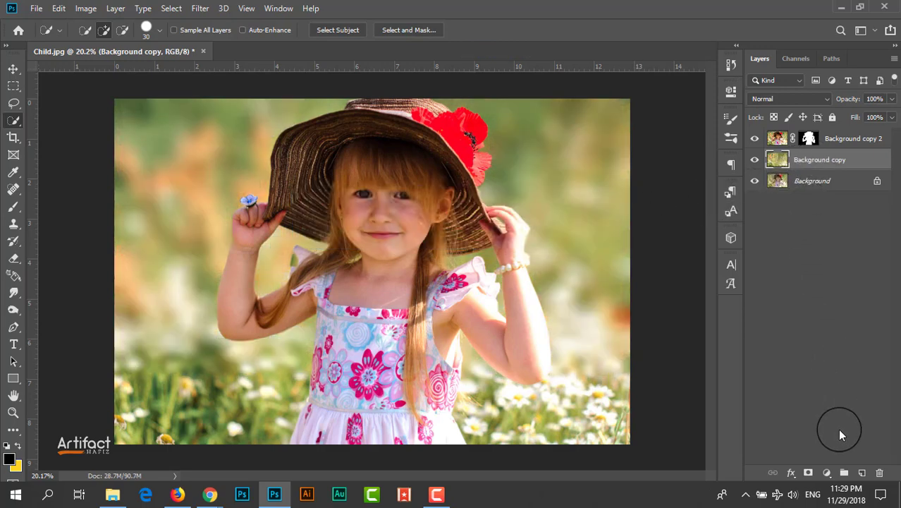
- Add a Brightness/Contrast adjustment clipped to Background copy with brightness -32 and contrast 19
left_click(826, 473)
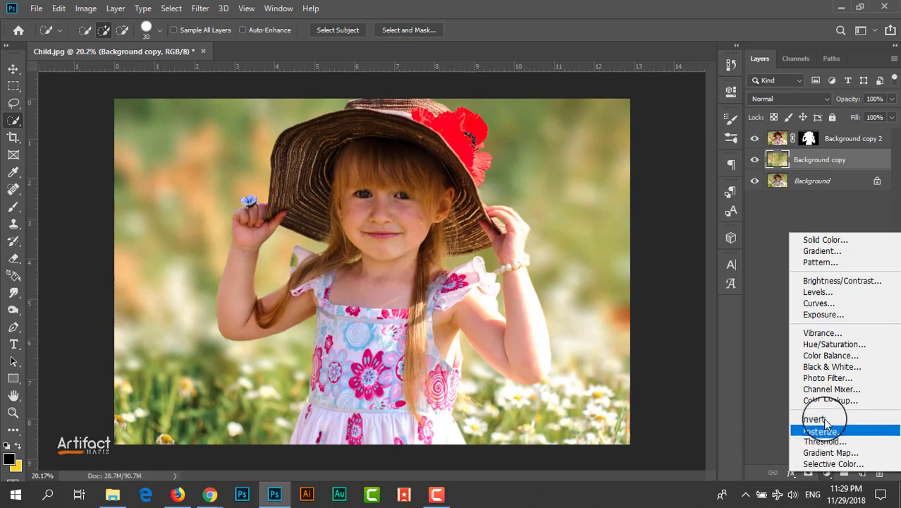
left_click(818, 281)
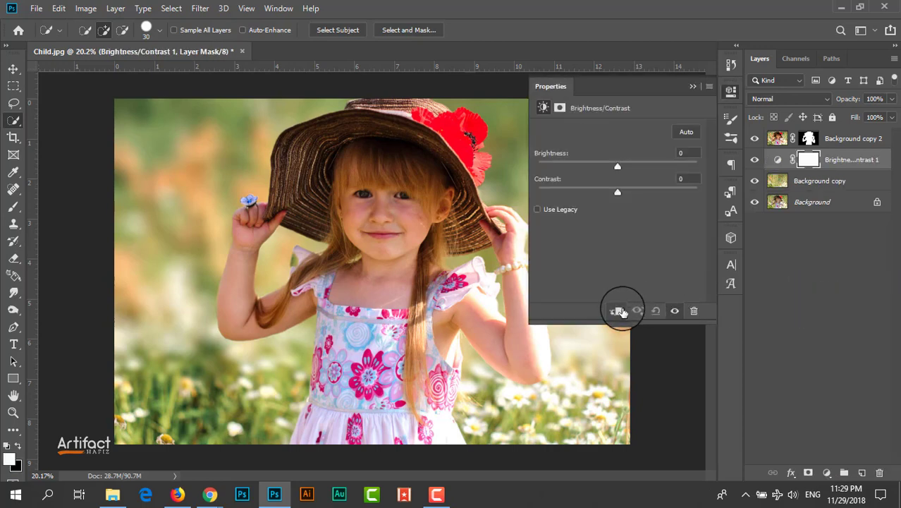
left_click(617, 311)
left_click_drag(619, 167, 595, 169)
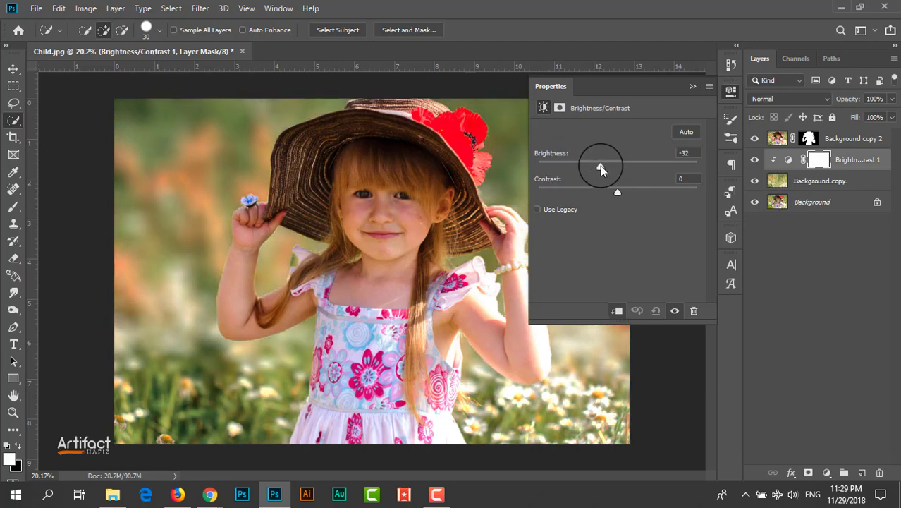
left_click_drag(617, 192, 633, 211)
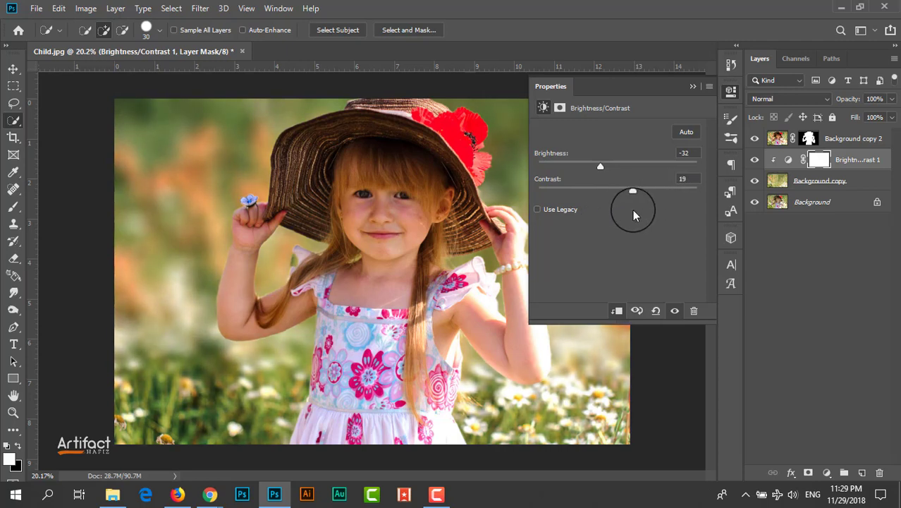
left_click(691, 89)
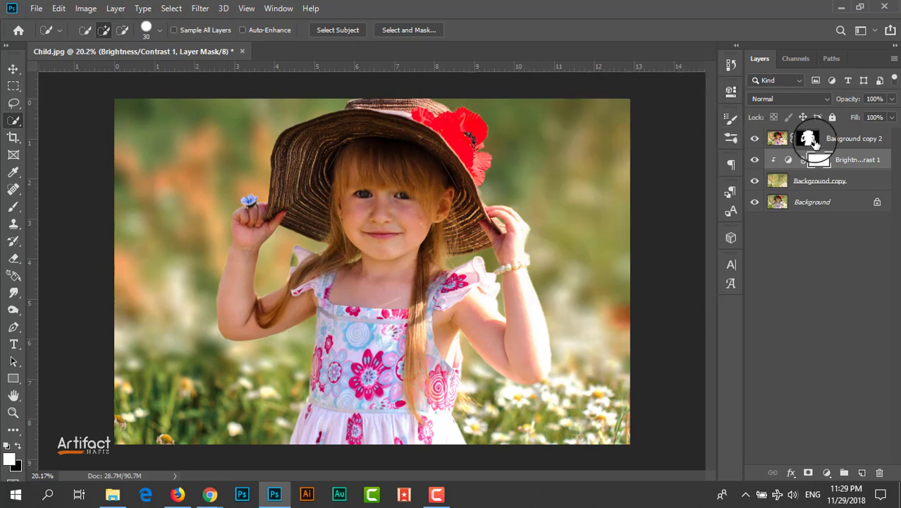
- Add a Gradient Map adjustment above Background copy 2 with the Blue, Red, Yellow preset and set its blend mode to Hue
left_click(821, 140)
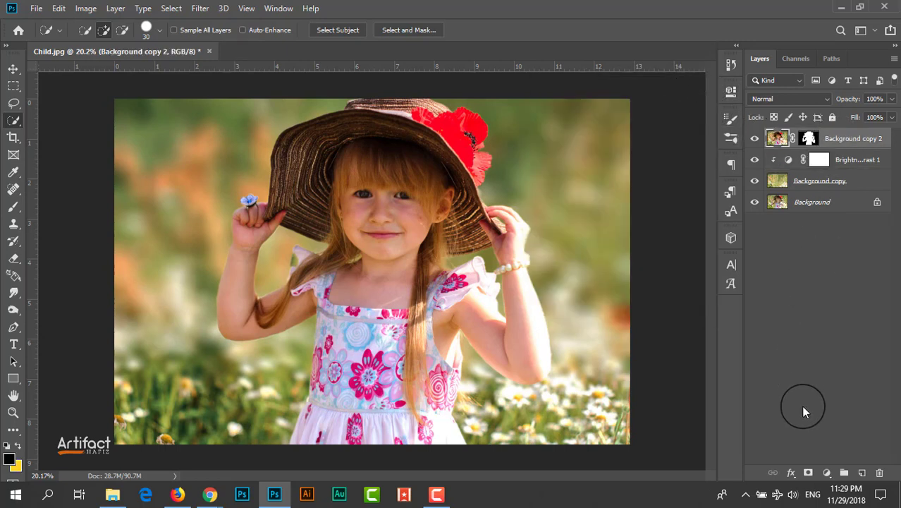
left_click(827, 473)
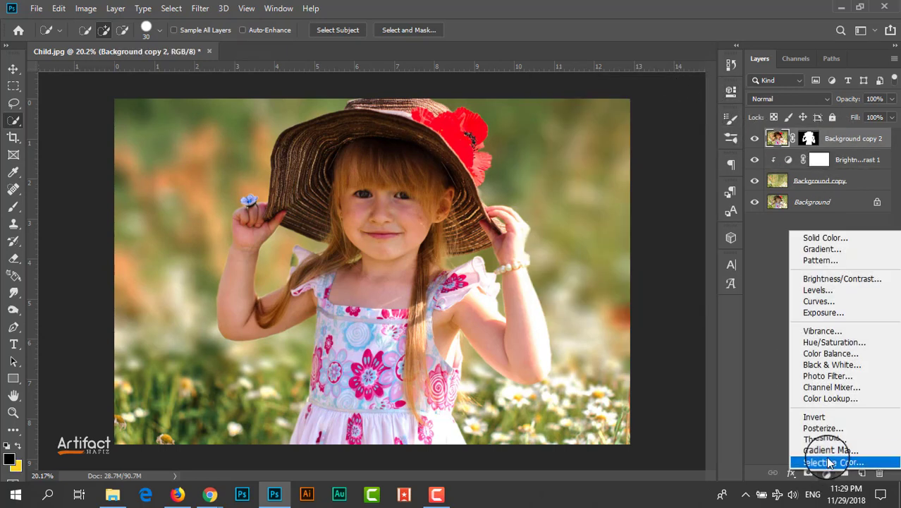
left_click(829, 451)
left_click(610, 136)
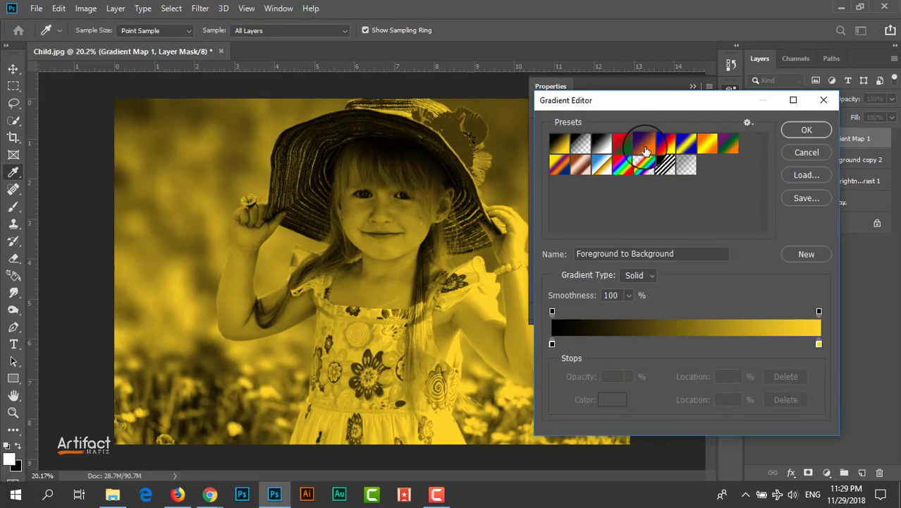
left_click(644, 146)
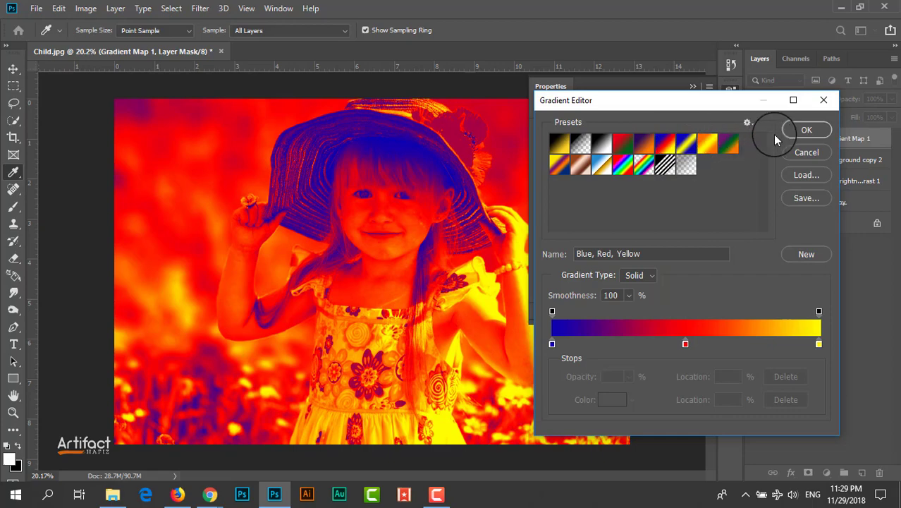
left_click(806, 131)
left_click(767, 102)
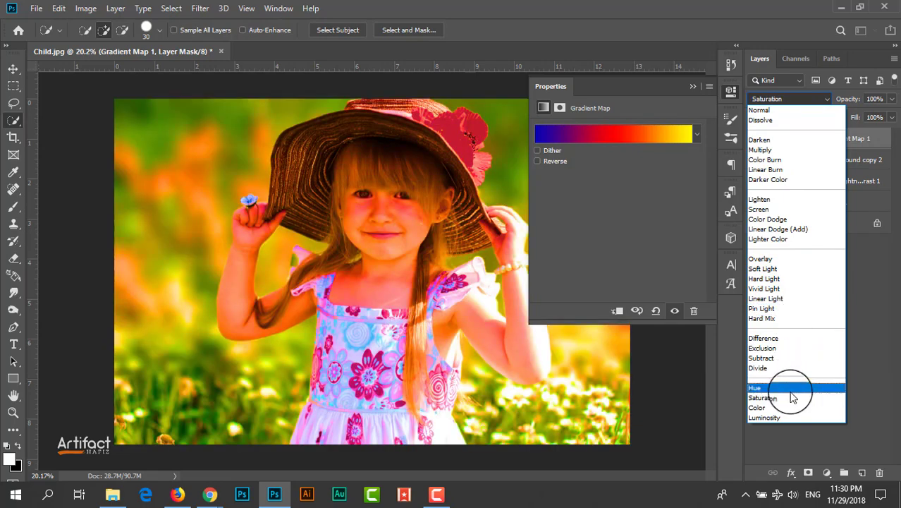
left_click(790, 390)
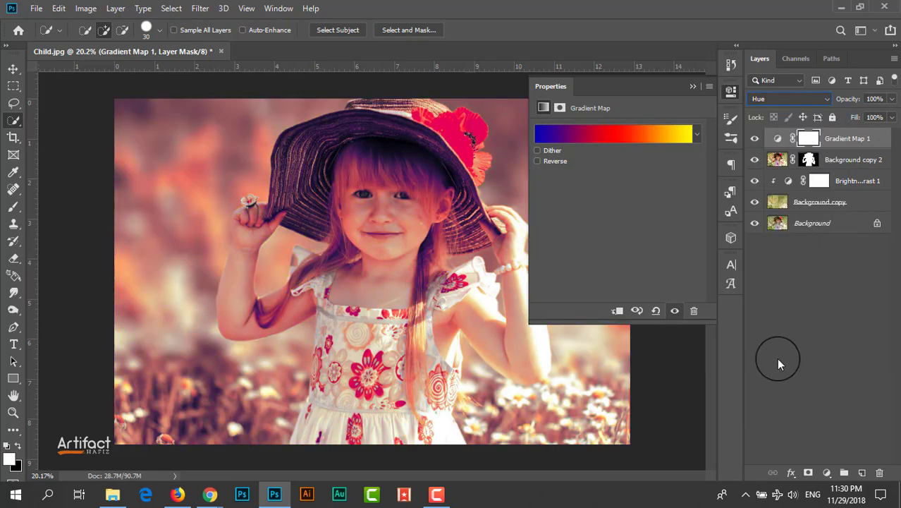
- Lower the Gradient Map 1 layer's opacity to 28% and compare the photo with and without it
left_click(690, 86)
left_click(853, 138)
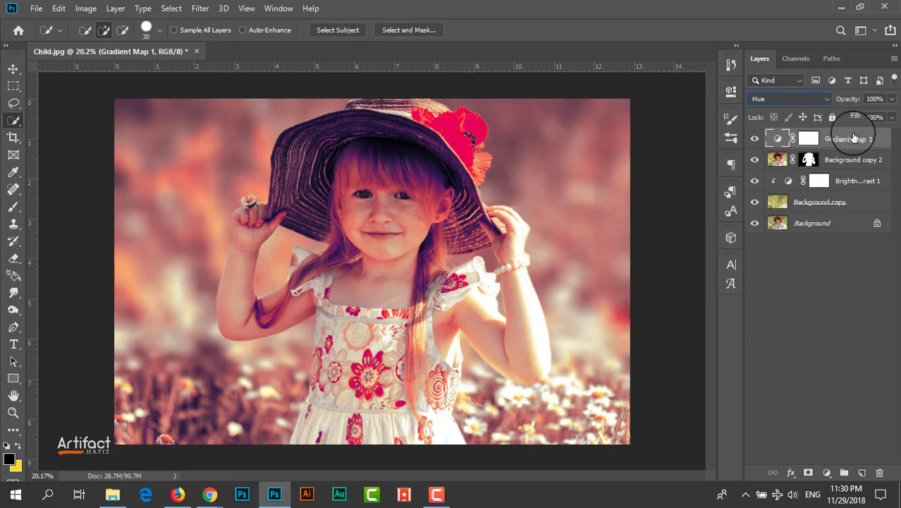
left_click(892, 117)
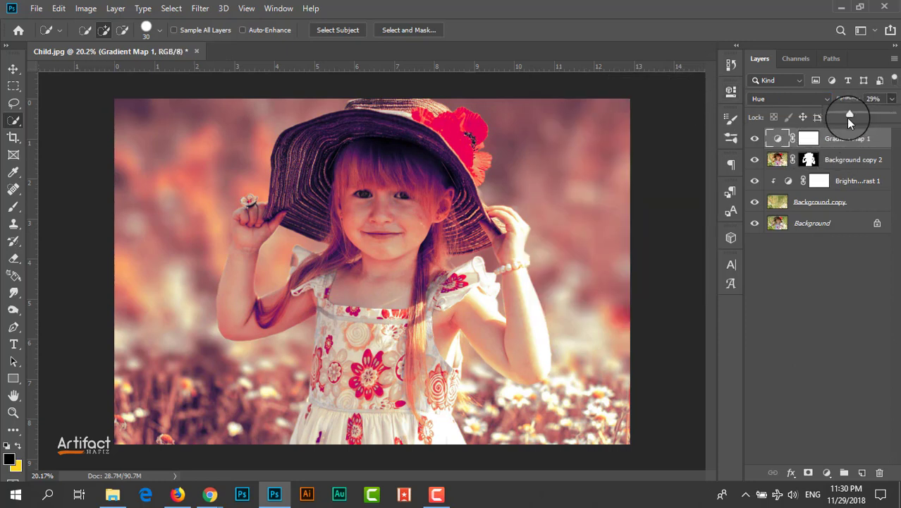
left_click_drag(848, 119, 830, 123)
left_click(754, 140)
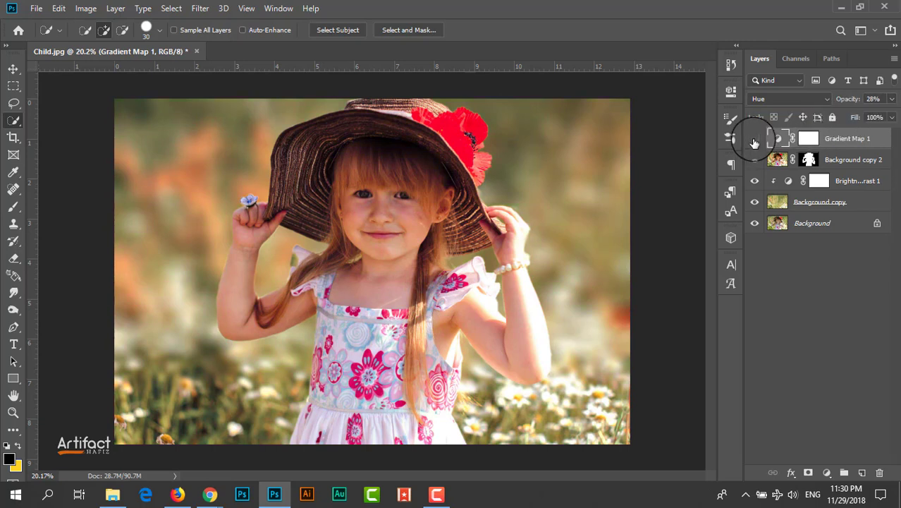
left_click(755, 139)
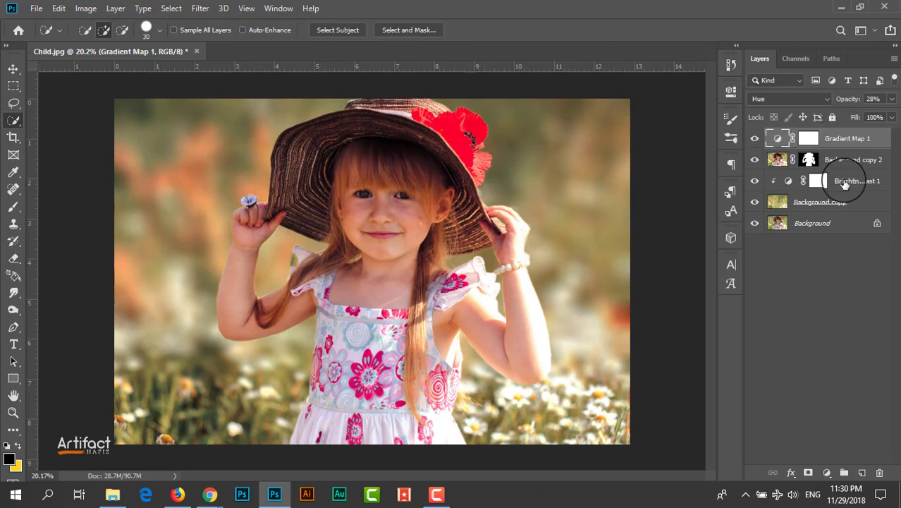
- Add a Color Lookup adjustment above Gradient Map 1 with the Soft_Warming.look 3D LUT and set its opacity to 30%
left_click(827, 468)
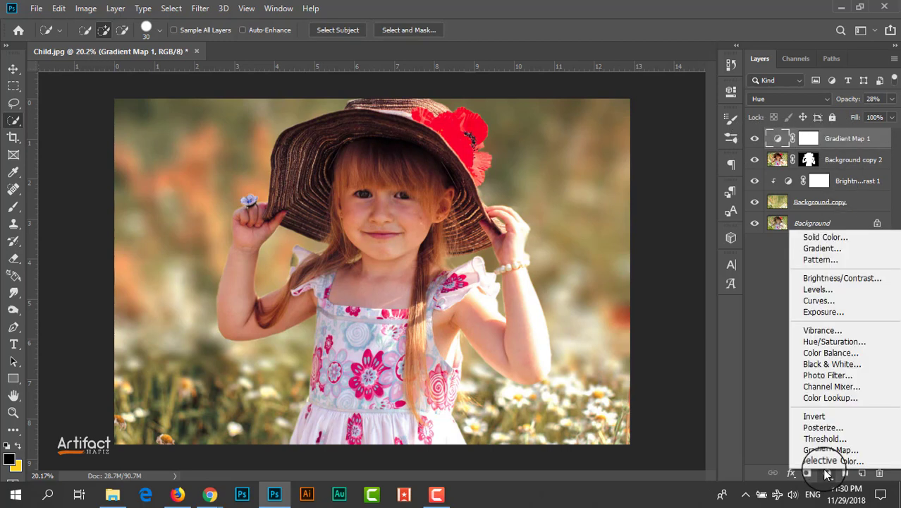
left_click(822, 397)
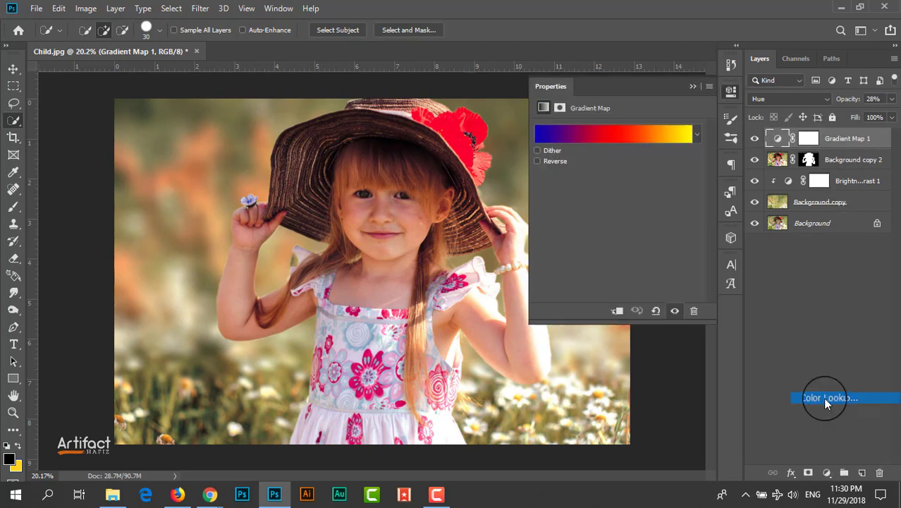
left_click(593, 130)
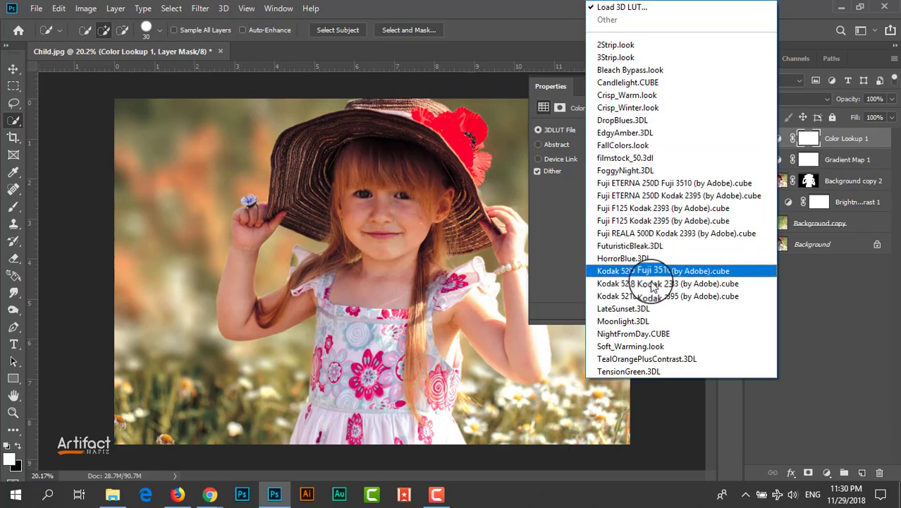
left_click(656, 347)
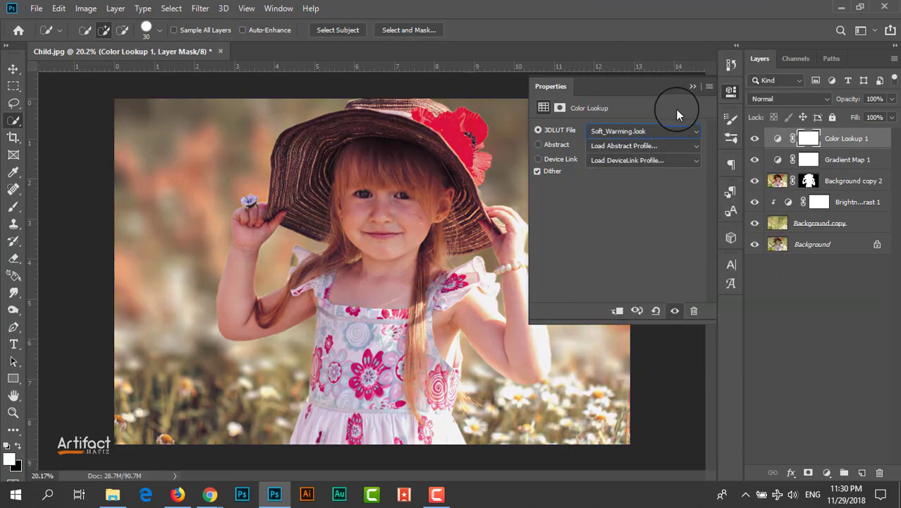
left_click(690, 87)
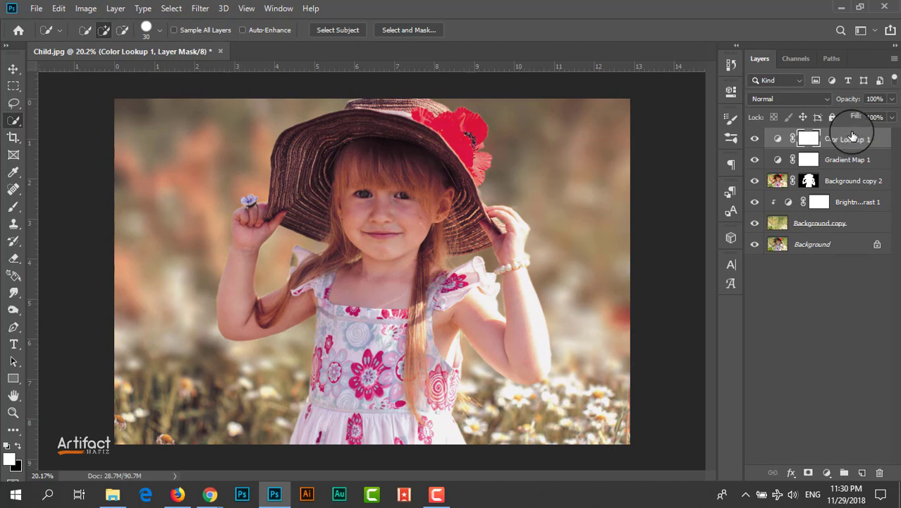
left_click(852, 136)
left_click_drag(889, 99, 848, 120)
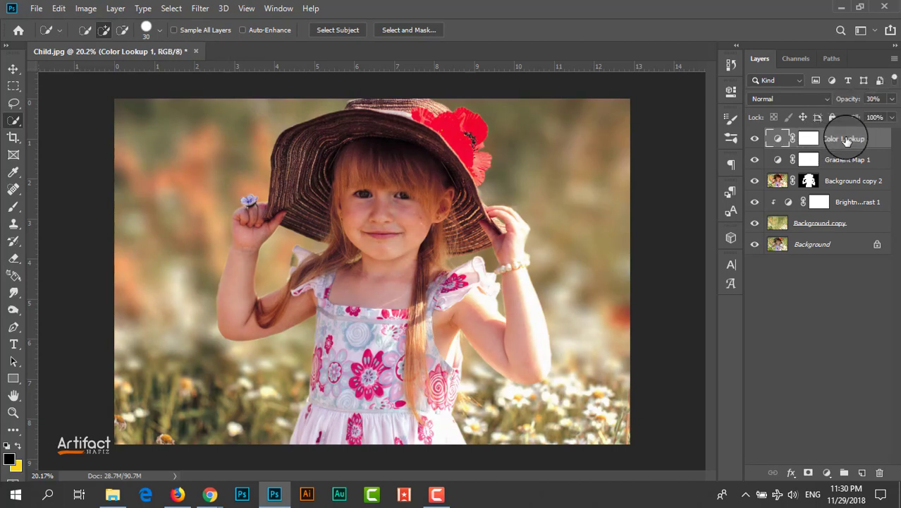
- Add a Levels adjustment above Color Lookup 1 with input black at 5 and input white slightly lowered, and compare its effect
left_click(826, 472)
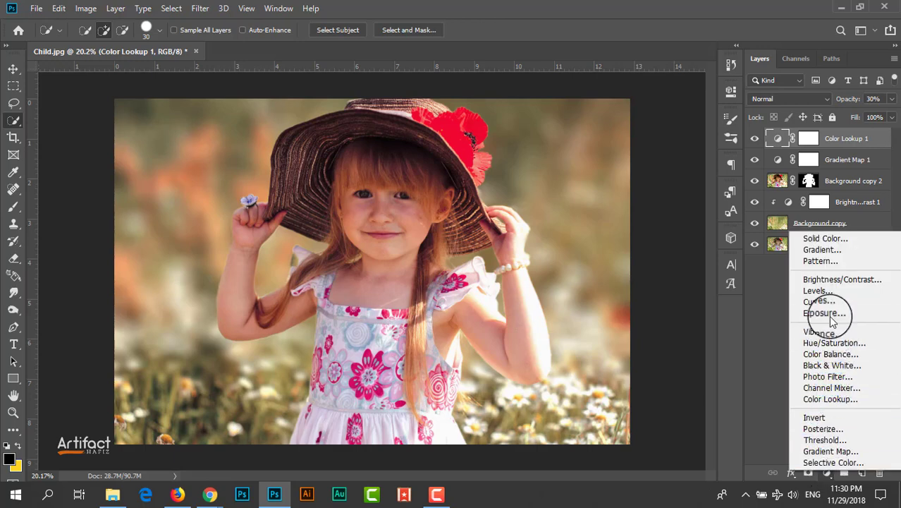
left_click(825, 292)
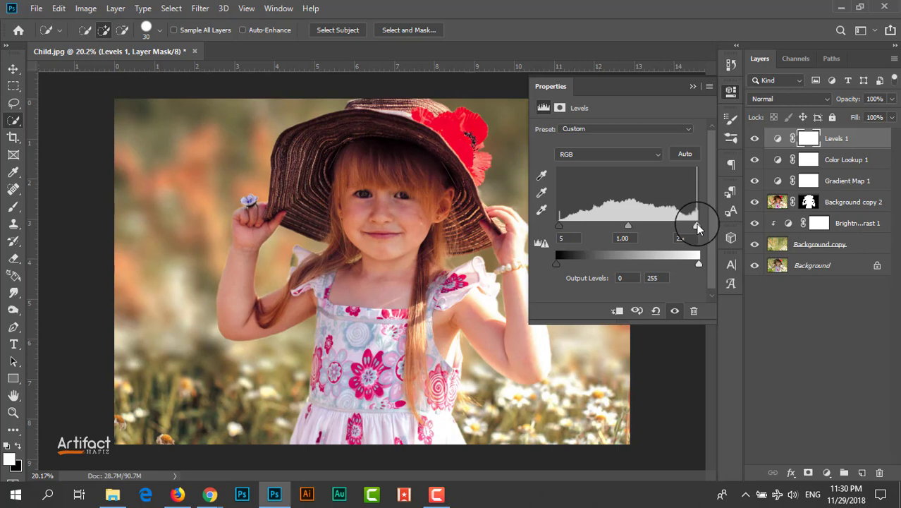
left_click(690, 87)
left_click(754, 139)
left_click(755, 139)
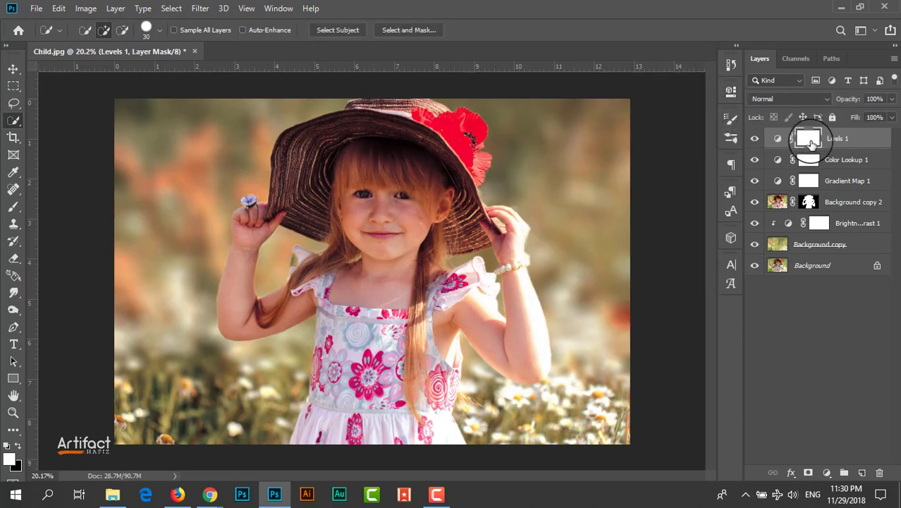
left_click(843, 140)
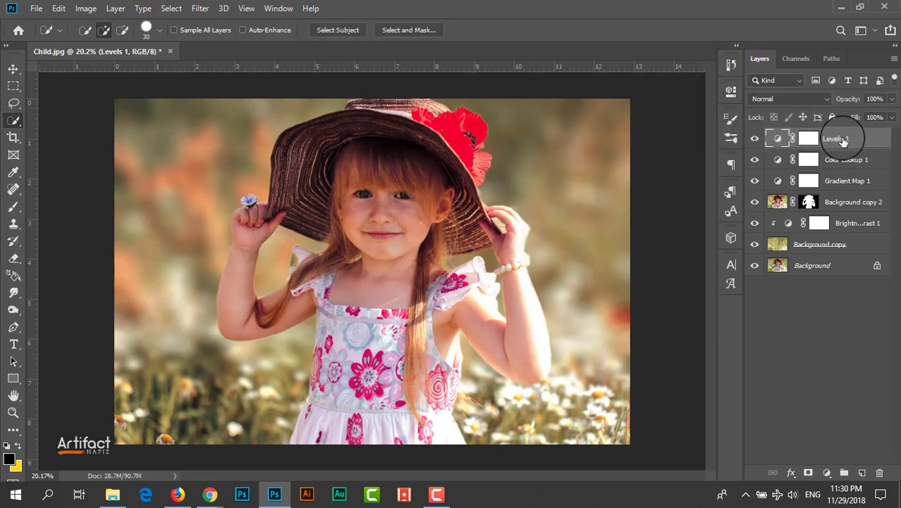
- Create a new layer above Levels 1 and paint one soft yellow spot over the girl's neck with a 1900 px brush
left_click(828, 472)
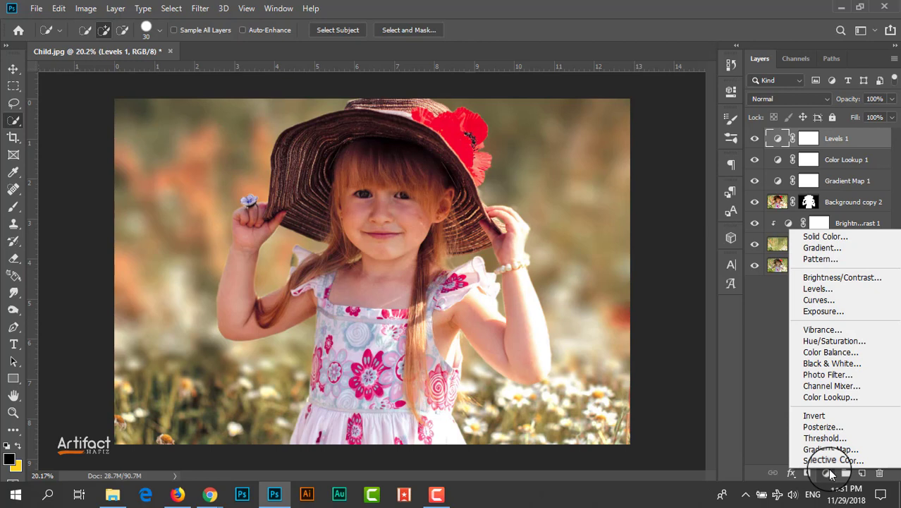
left_click(831, 473)
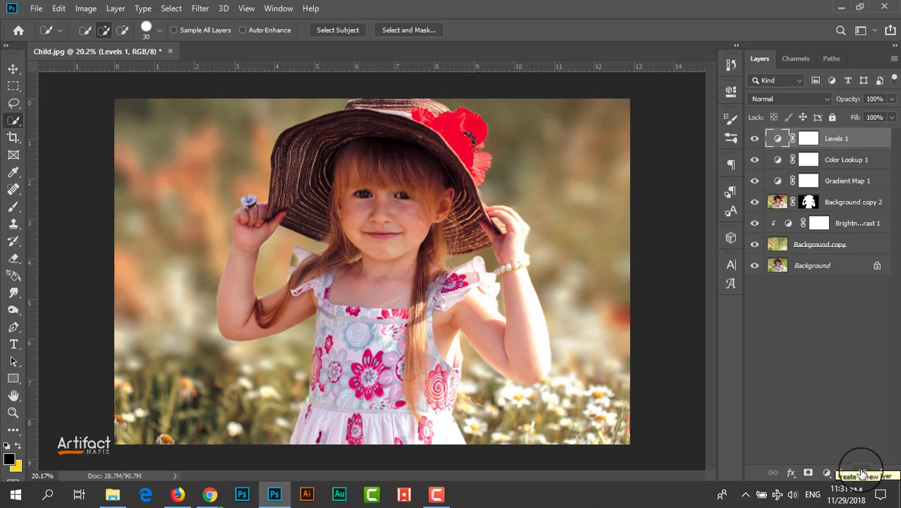
left_click(862, 473)
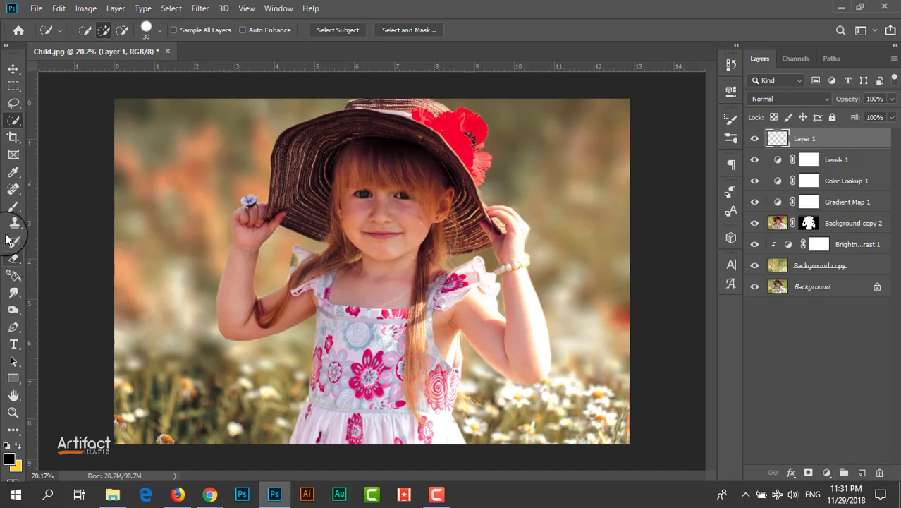
left_click(13, 206)
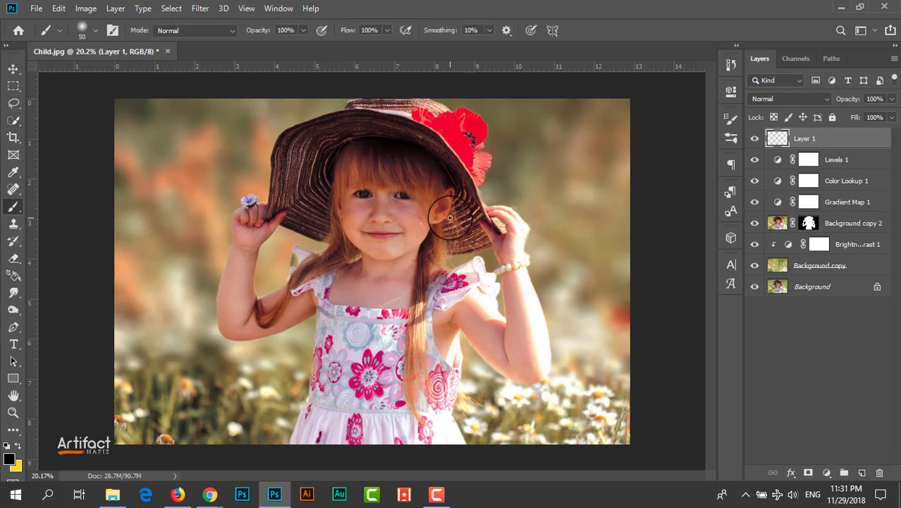
key("bracketright")
key("bracketright")
key("bracketright")
key("bracketright")
key("bracketright")
key("bracketright")
key("bracketright")
key("bracketright")
key("bracketright")
key("bracketright")
key("bracketright")
key("bracketright")
key("bracketright")
key("bracketright")
key("bracketright")
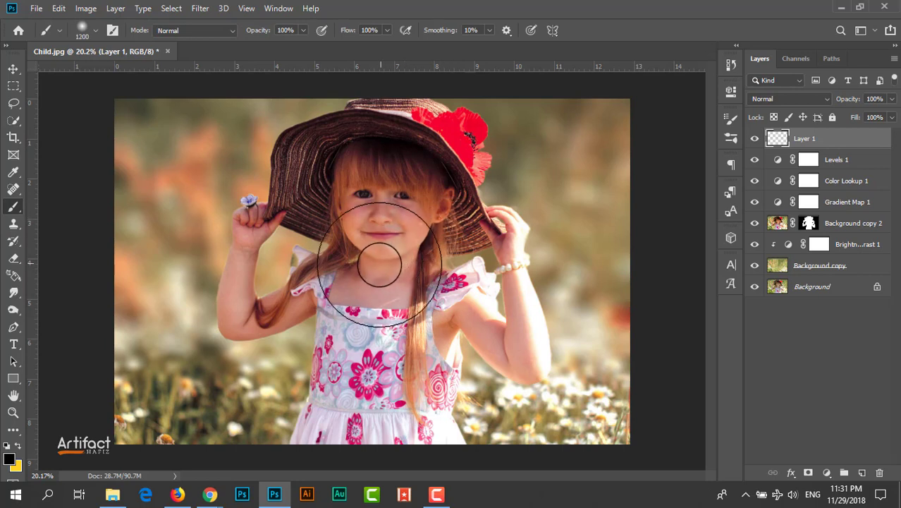
left_click(19, 445)
key("bracketright")
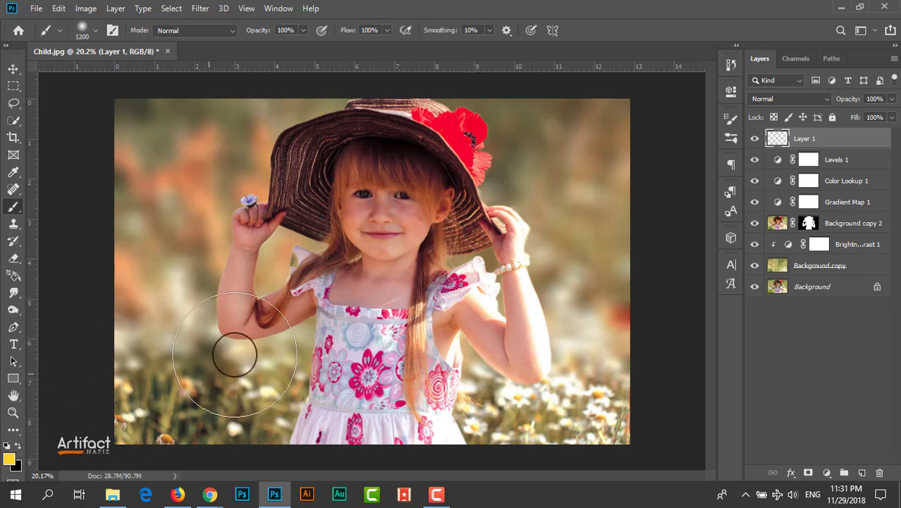
key("bracketright")
key("bracketright")
key("bracketright")
key("bracketright")
key("bracketright")
key("bracketright")
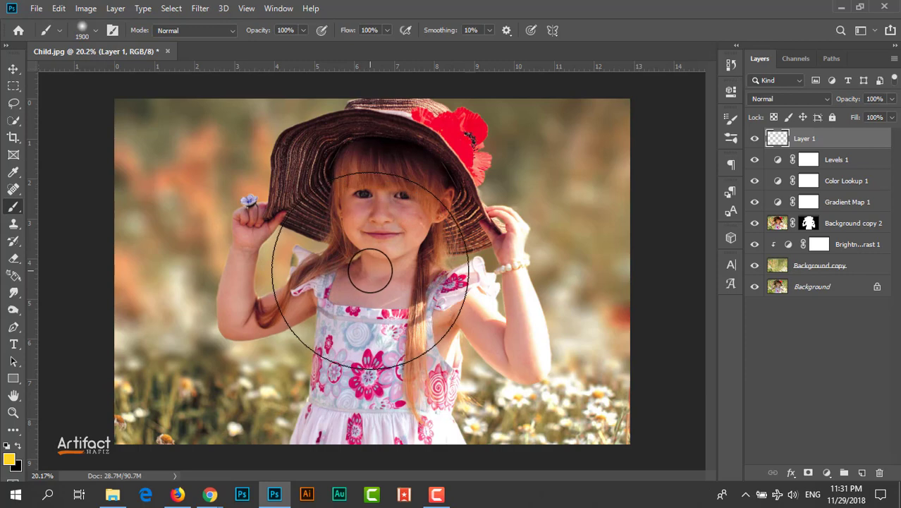
left_click(370, 270)
- Set Layer 1's blend mode to Screen and move the yellow glow to the photo's upper-right corner area
left_click(14, 69)
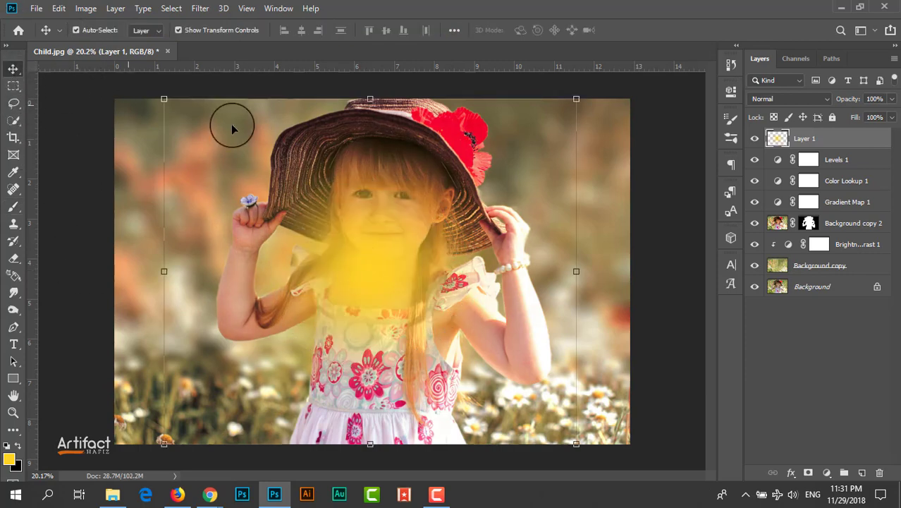
left_click(773, 102)
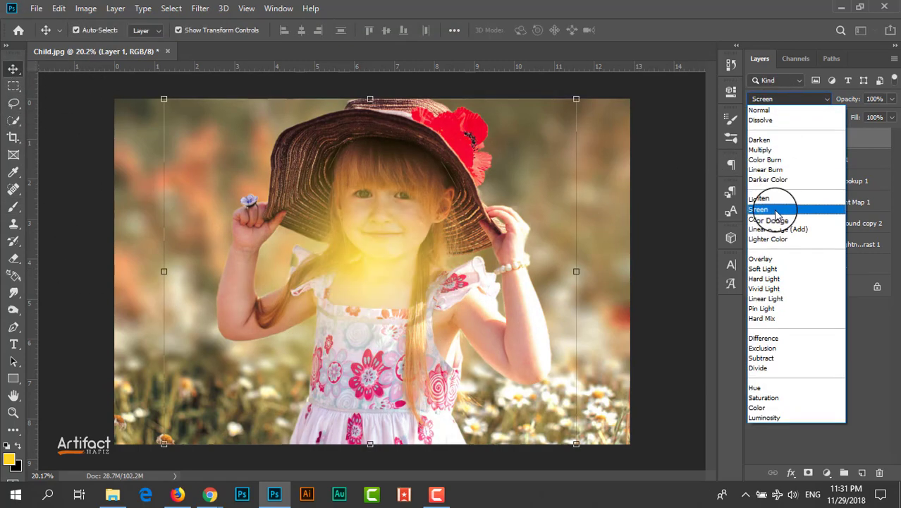
left_click(778, 199)
left_click_drag(356, 247, 567, 123)
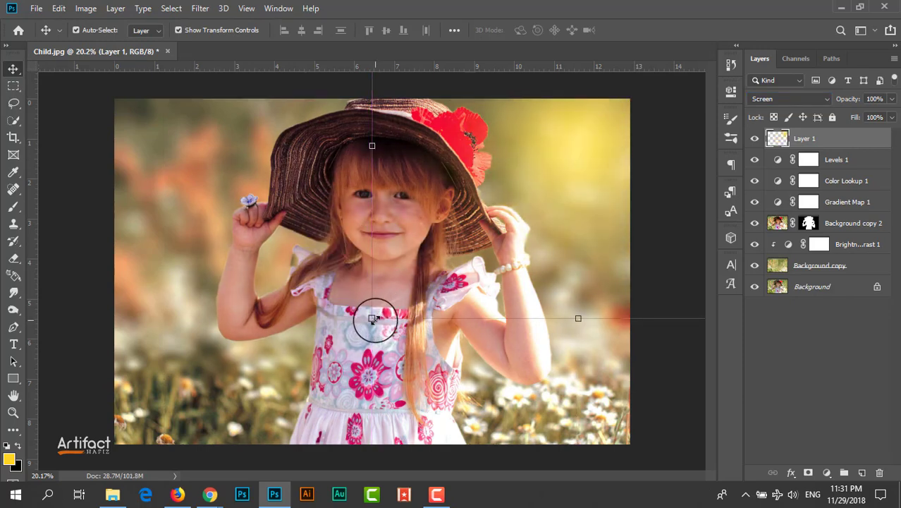
- Scale the yellow glow to about 135%, shift it slightly up and toward the hat, and compare the photo without it
left_click_drag(373, 319, 398, 339)
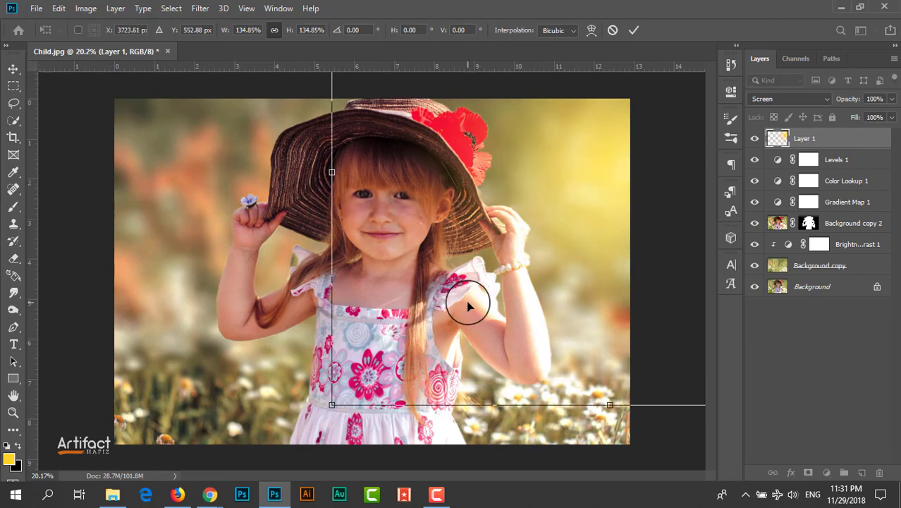
left_click_drag(579, 205, 554, 164)
left_click(635, 29)
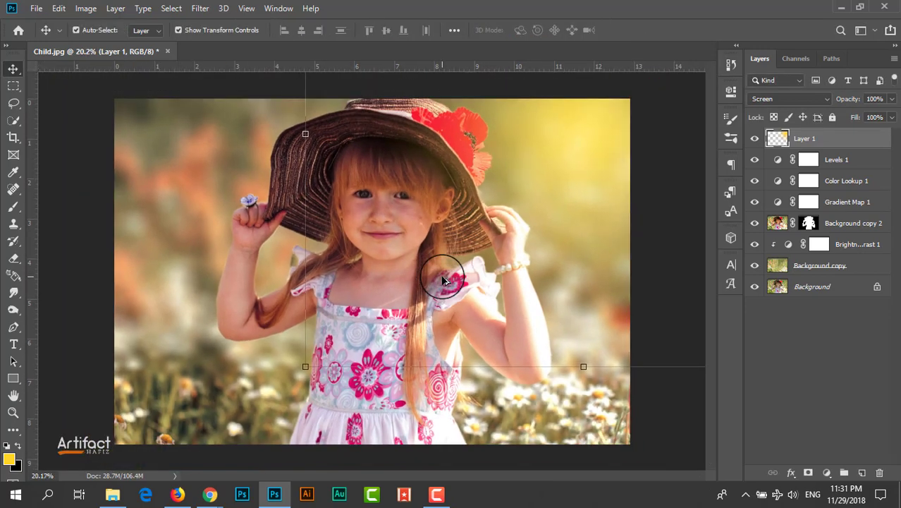
left_click(754, 139)
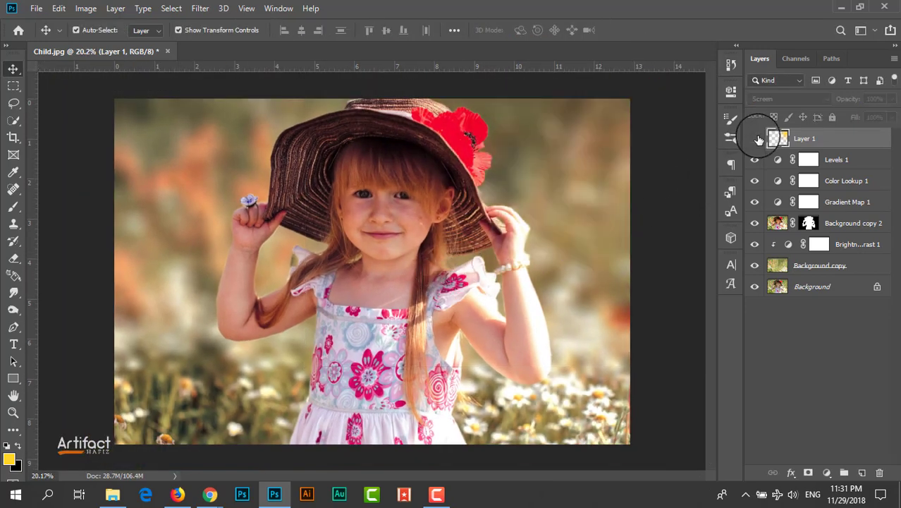
left_click(755, 138)
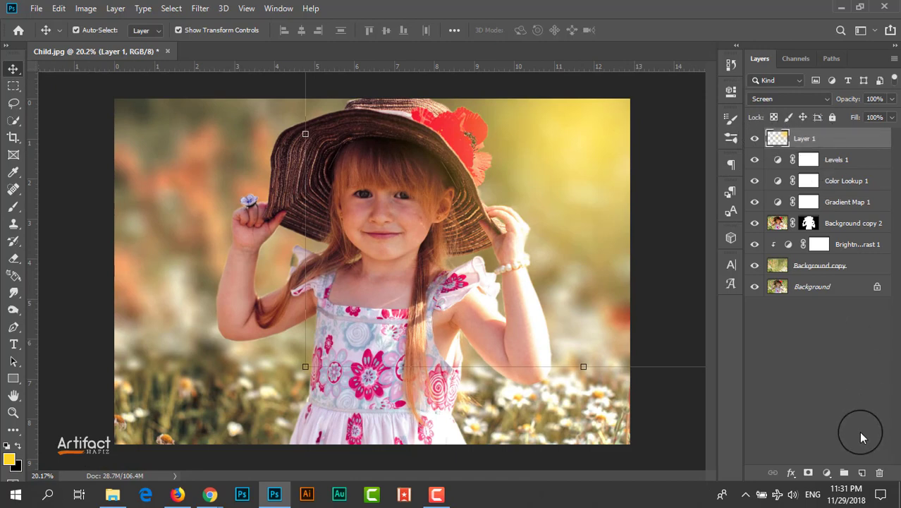
- Add a Solid Color fill layer in black (000000) above Layer 1
left_click(827, 471)
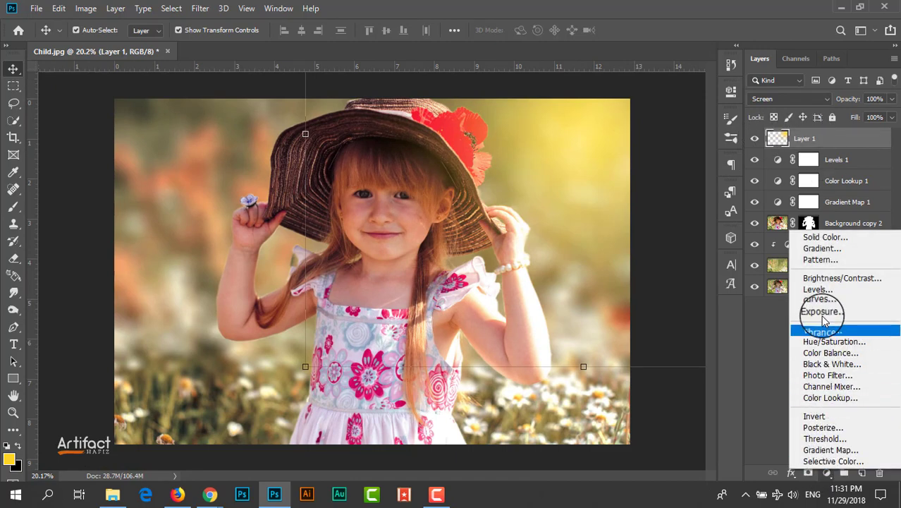
left_click(822, 237)
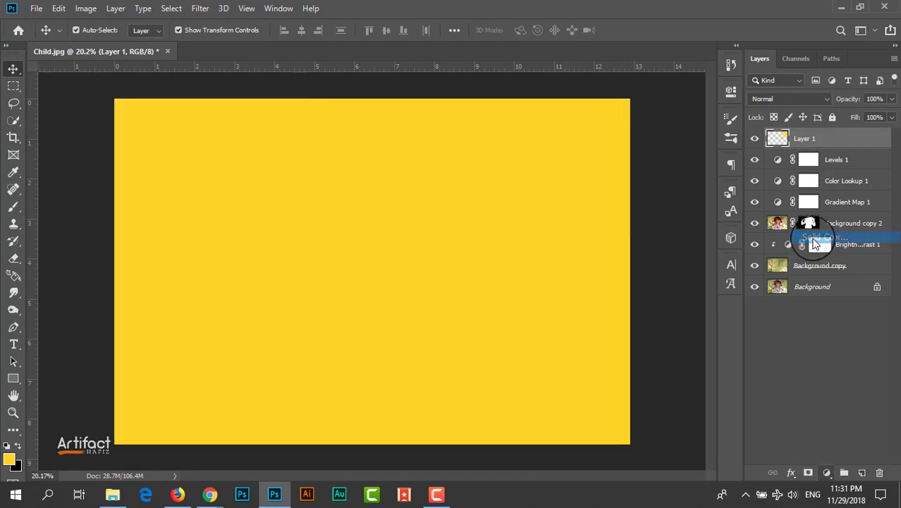
left_click(542, 375)
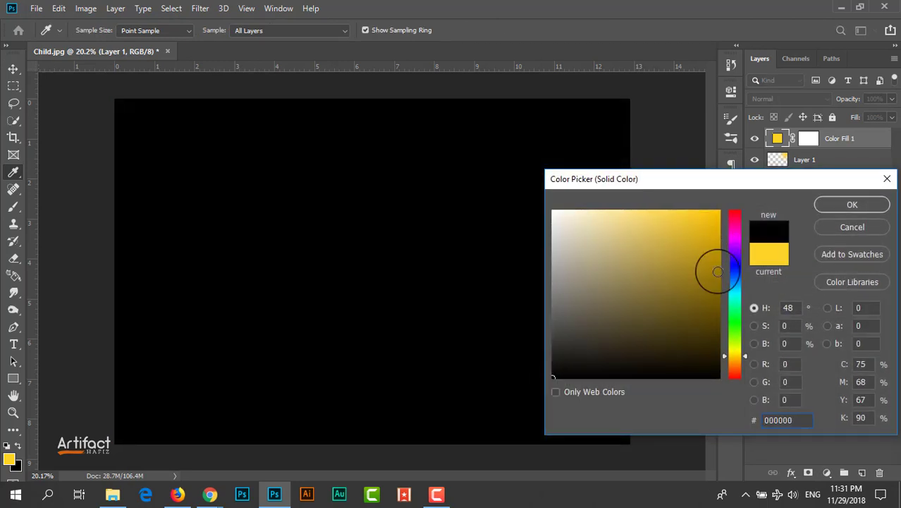
left_click(834, 205)
- Paint black on the Color Fill 1 mask with the 1900 px soft brush to reveal the girl's face and chest
left_click(807, 138)
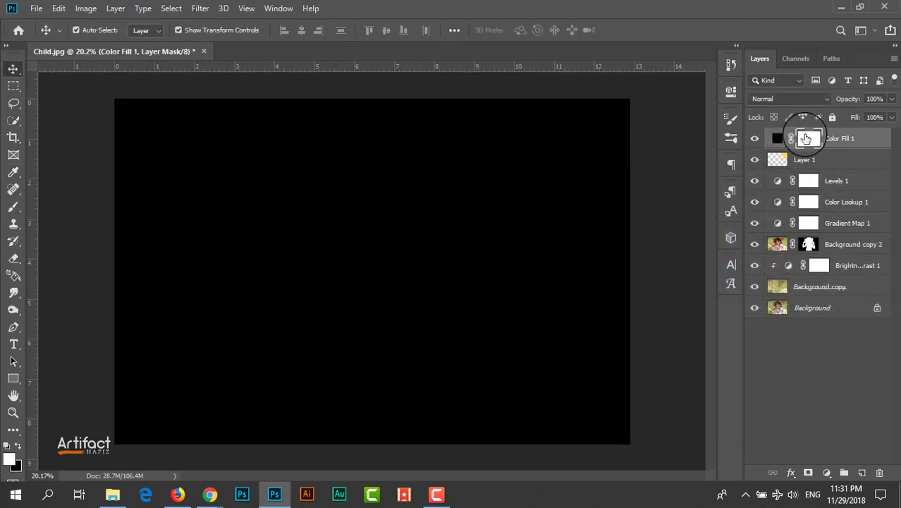
left_click(14, 205)
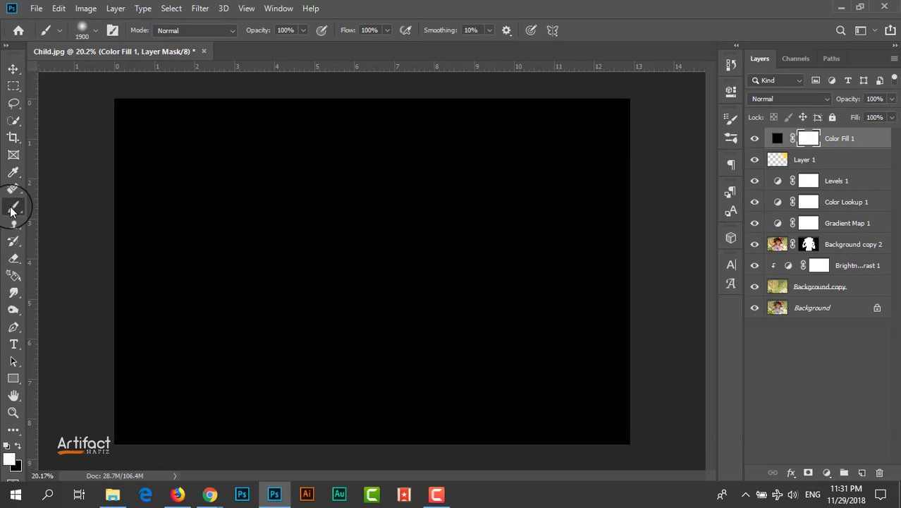
left_click(19, 445)
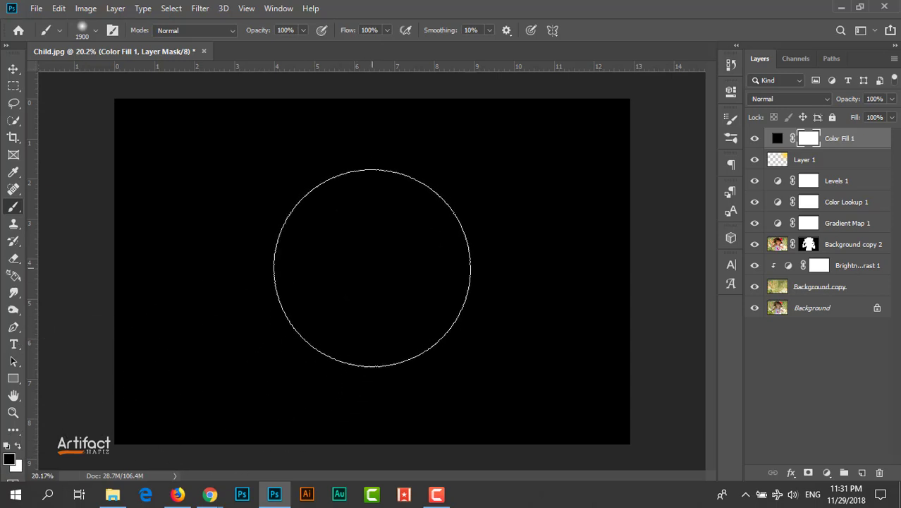
left_click(374, 260)
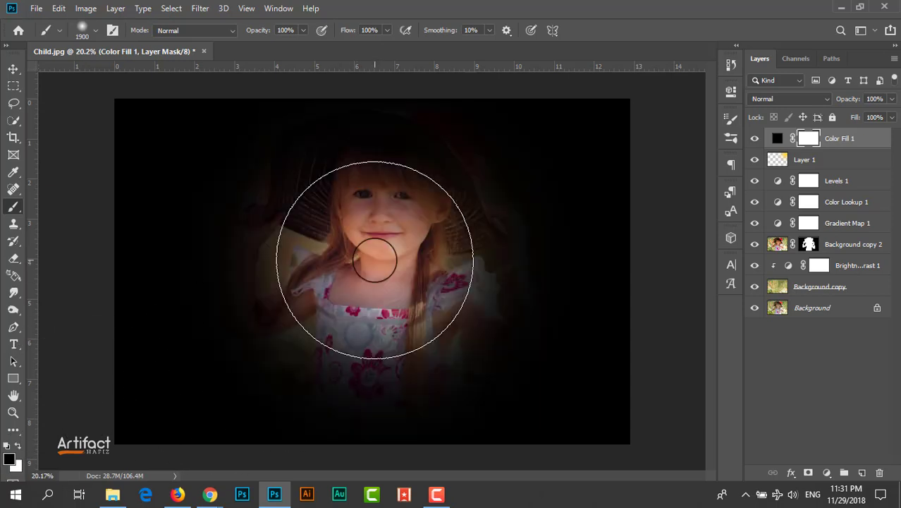
- Scale the Color Fill 1 mask to about 279% so the dark vignette spreads out toward the photo's edges
left_click(13, 68)
scroll(284, 285, "down", 3)
scroll(284, 285, "down", 2)
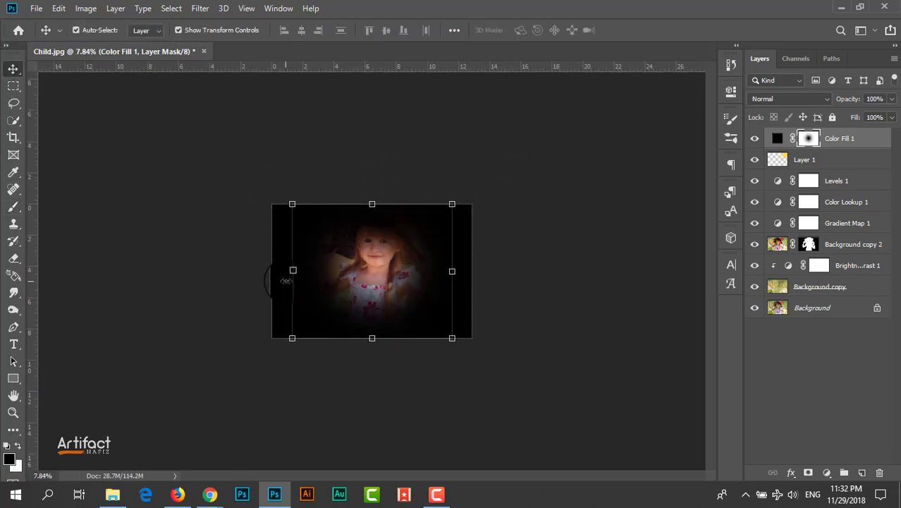
left_click_drag(452, 203, 486, 205)
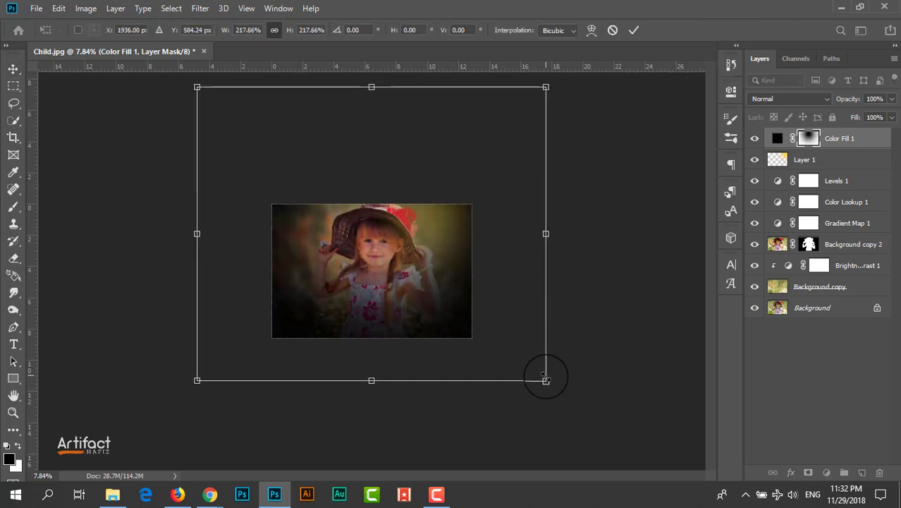
left_click_drag(544, 378, 624, 479)
mouse_move(553, 368)
left_mouse_down()
mouse_move(547, 399)
mouse_move(541, 364)
left_mouse_up()
key("ctrl+0")
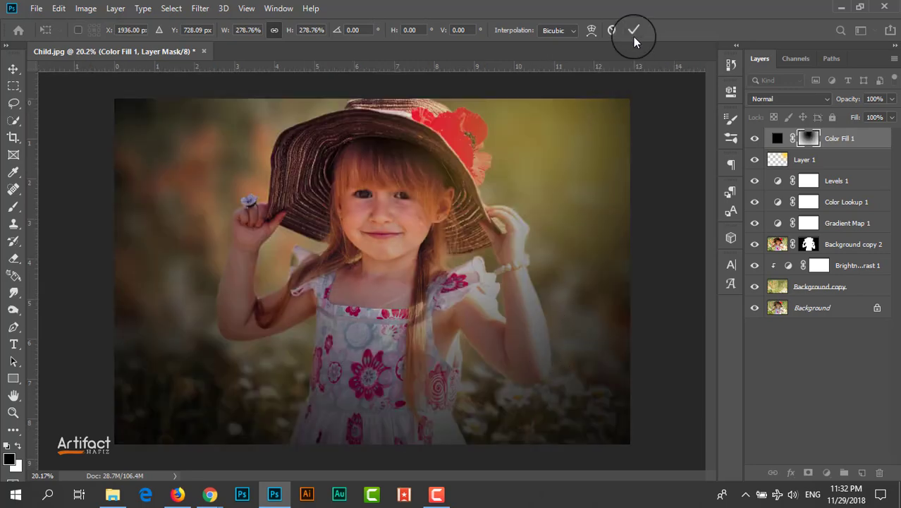
left_click(633, 37)
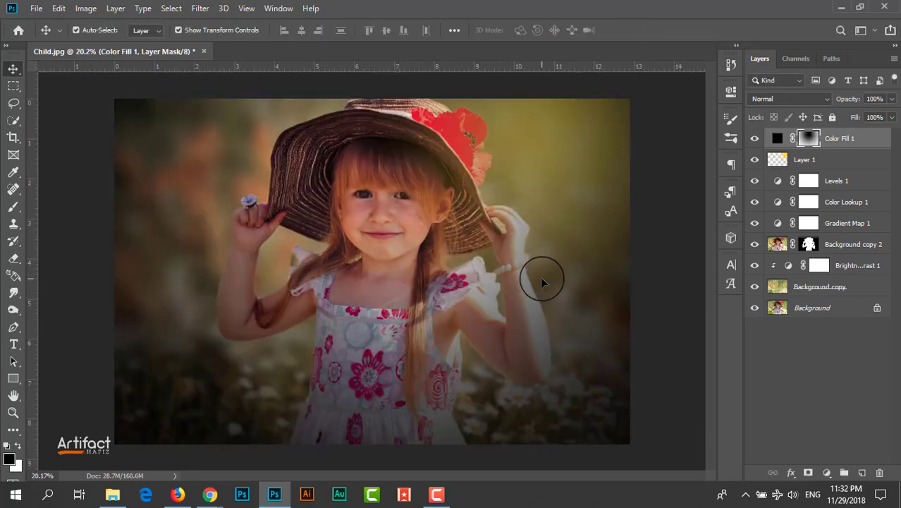
- Lower the Color Fill 1 layer's opacity to 58% and move the layer below Layer 1
left_click(835, 137)
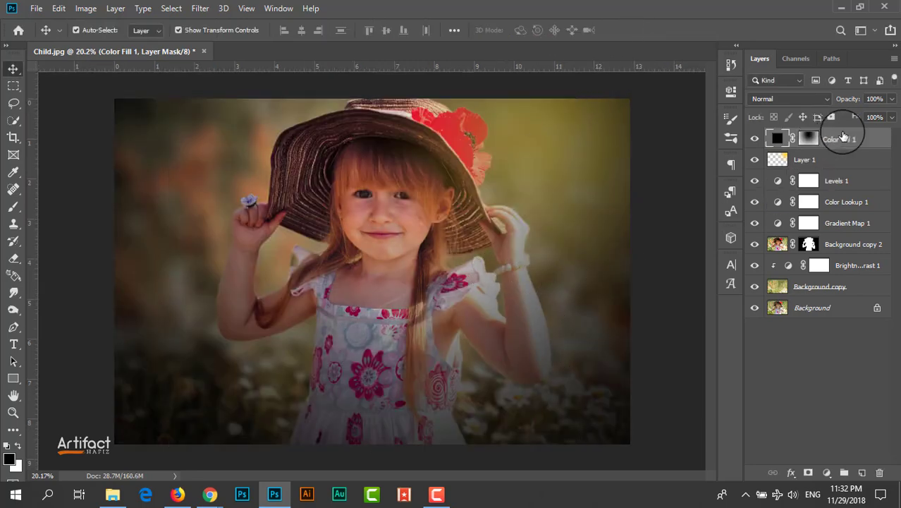
left_click(892, 98)
left_click_drag(887, 116, 865, 115)
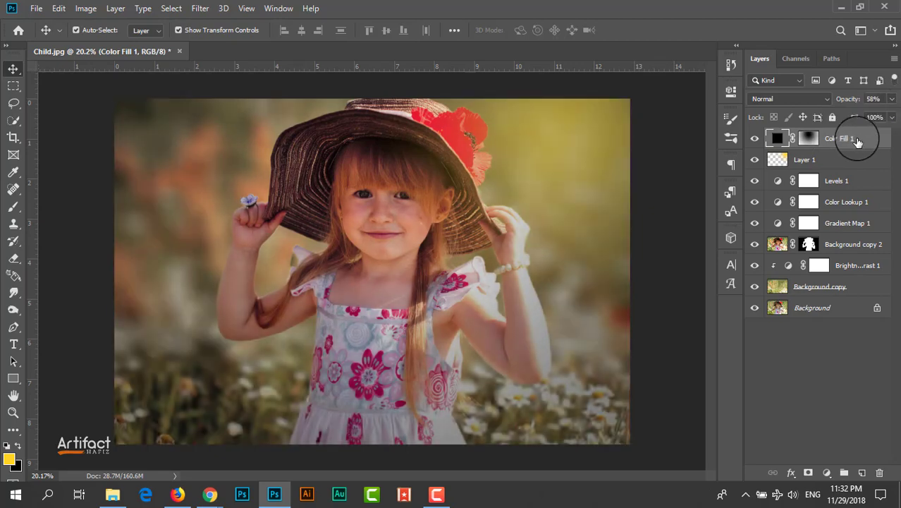
left_click_drag(848, 146, 848, 162)
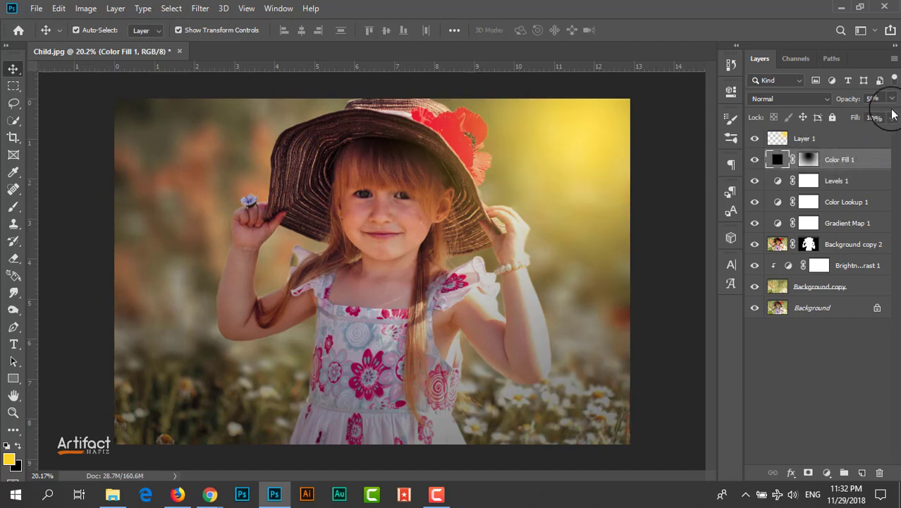
- Reduce Color Fill 1's opacity to 32% and compare the photo with and without the vignette
left_click(891, 98)
left_click_drag(867, 117, 849, 121)
left_click(755, 163)
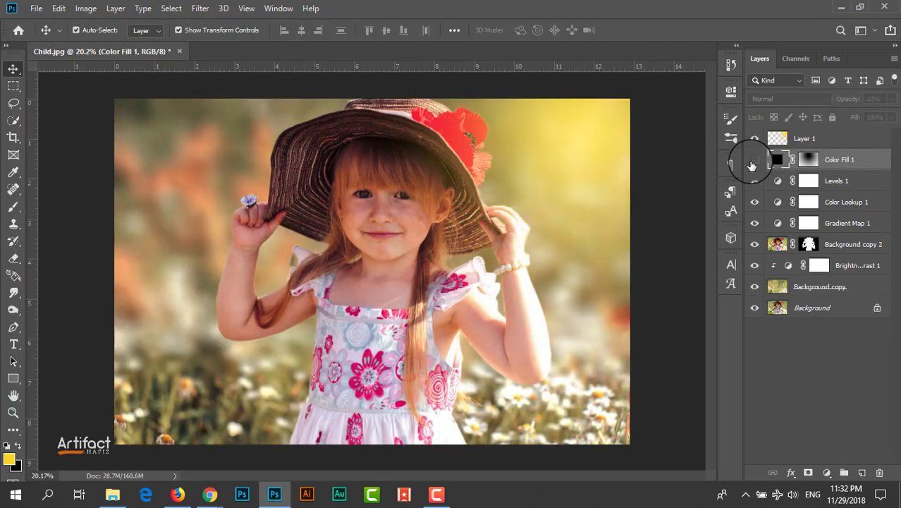
left_click(752, 163)
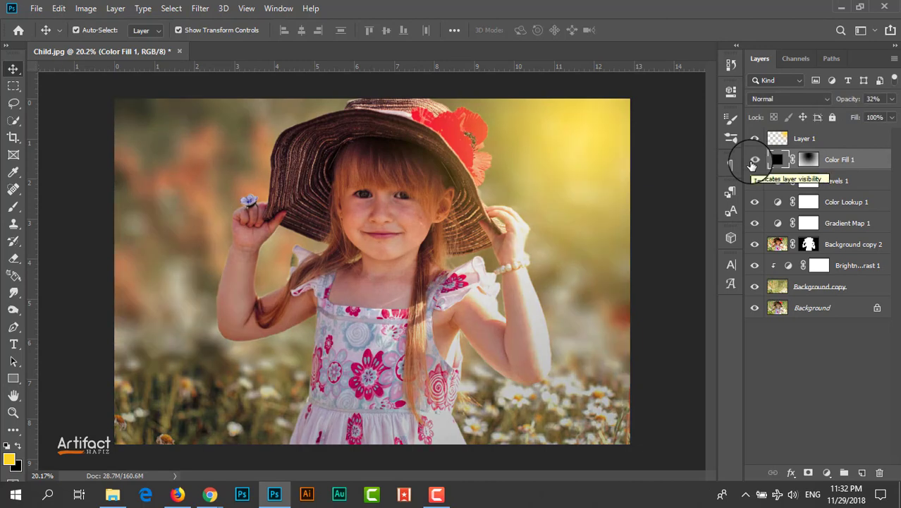
- Dab black on the Color Fill 1 mask beside the girl with a 1700 px brush at 35% opacity, and compare the photo without the vignette
left_click(809, 159)
left_click(11, 208)
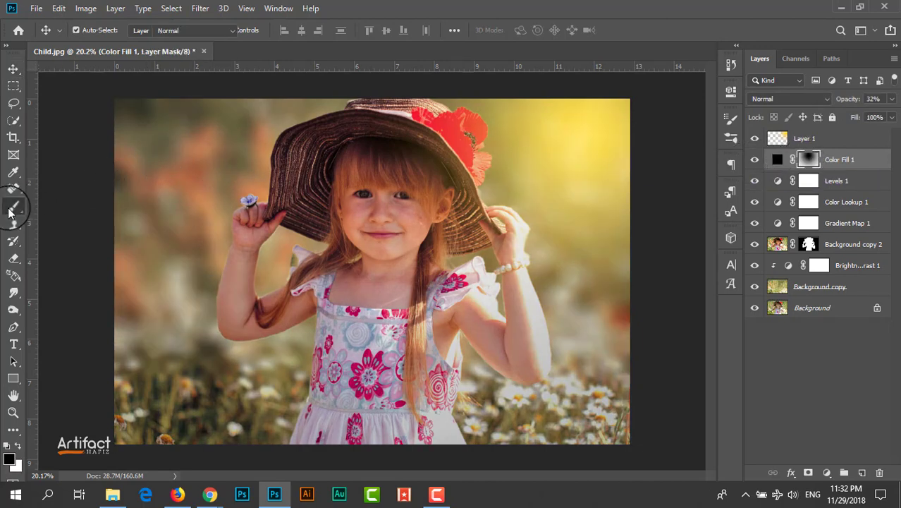
left_click(302, 32)
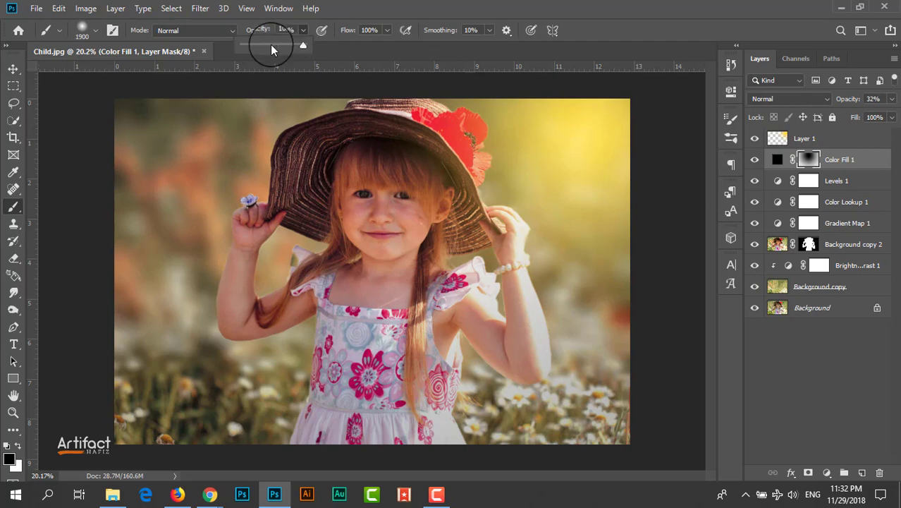
left_click(263, 44)
left_click(413, 15)
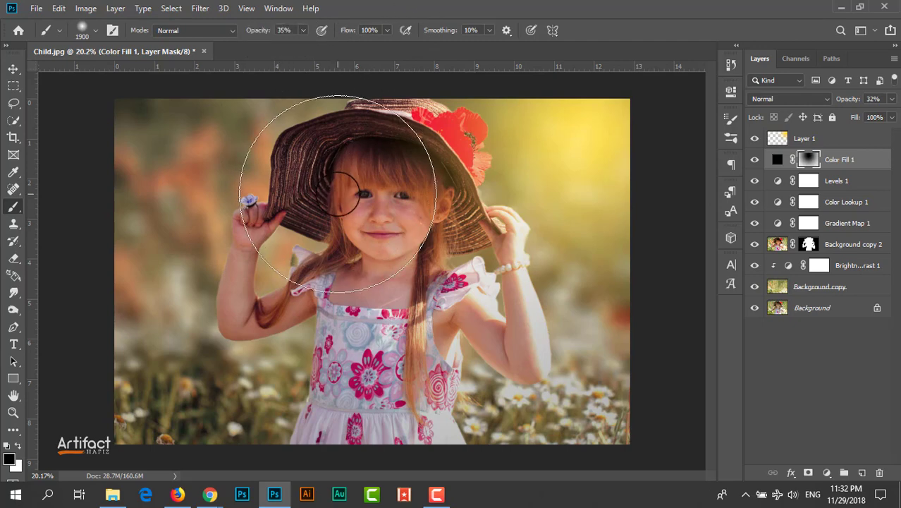
key("bracketleft")
key("bracketleft")
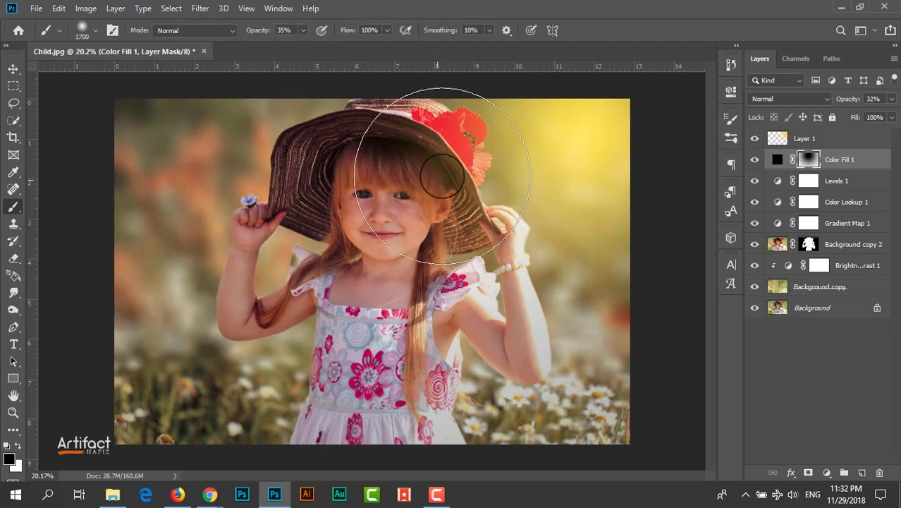
left_click(601, 243)
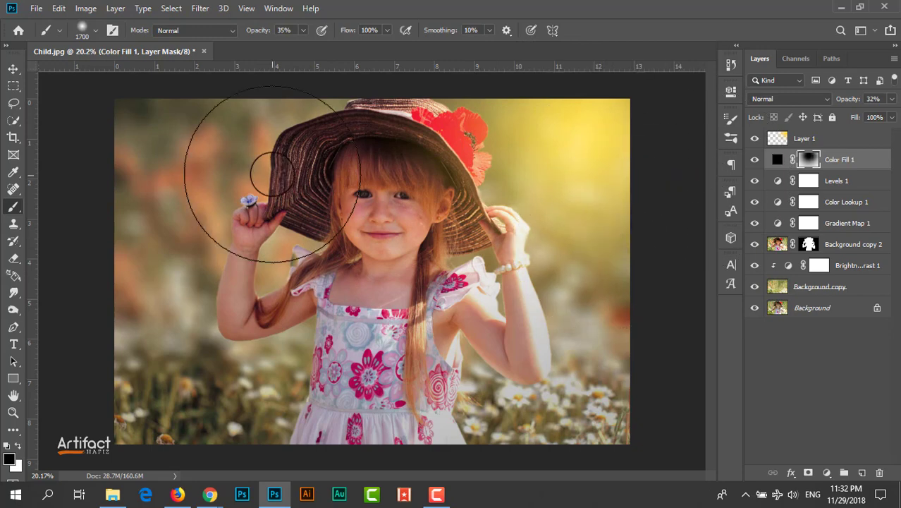
left_click(226, 178)
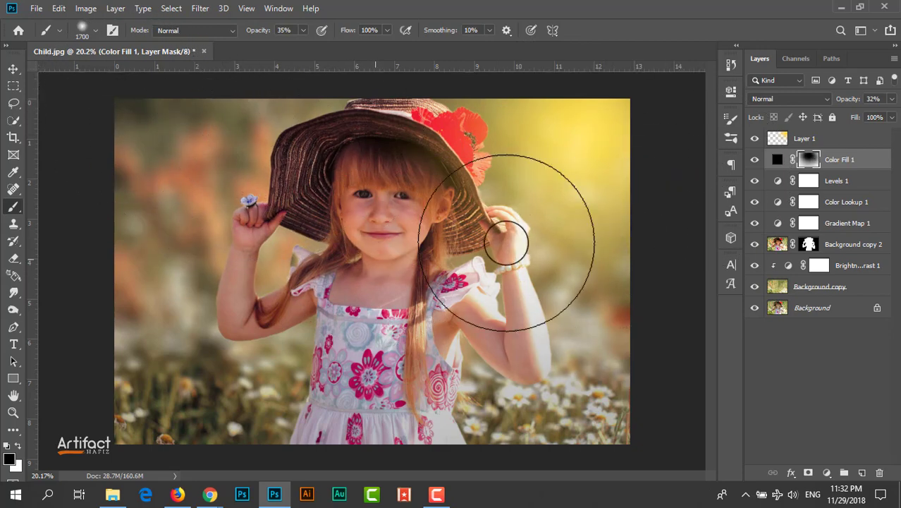
left_click(755, 160)
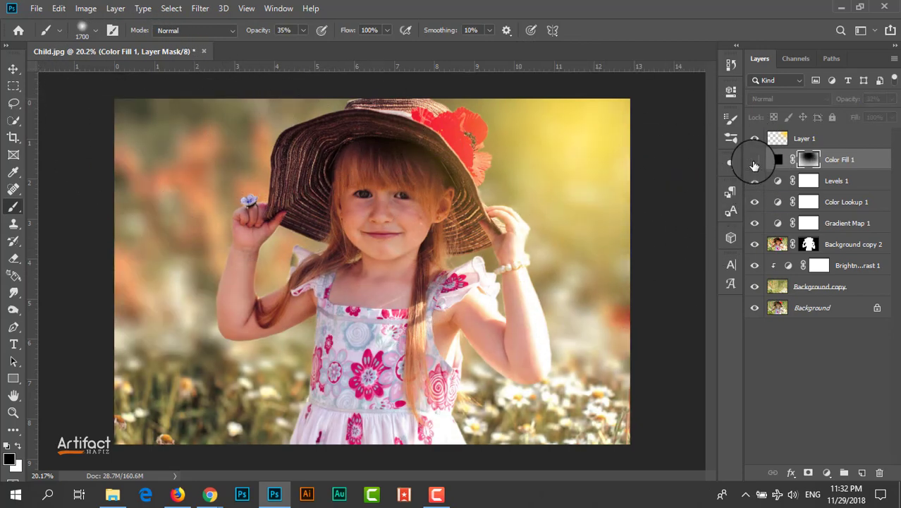
left_click(754, 163)
- Examine the finished portrait and compare it with the original Background layer shown alone, restoring all layers
scroll(410, 235, "down", 6)
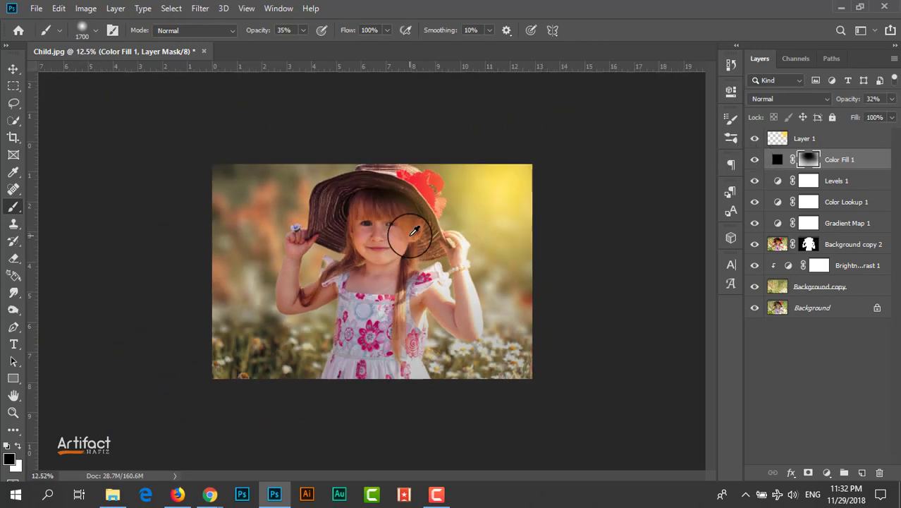
scroll(409, 235, "up", 6)
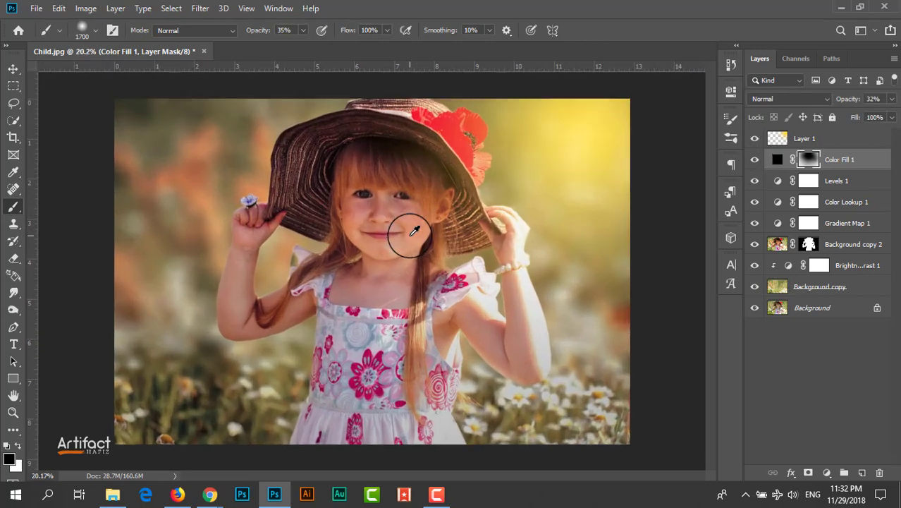
left_click(13, 68)
scroll(458, 237, "up", 1)
scroll(462, 236, "down", 2)
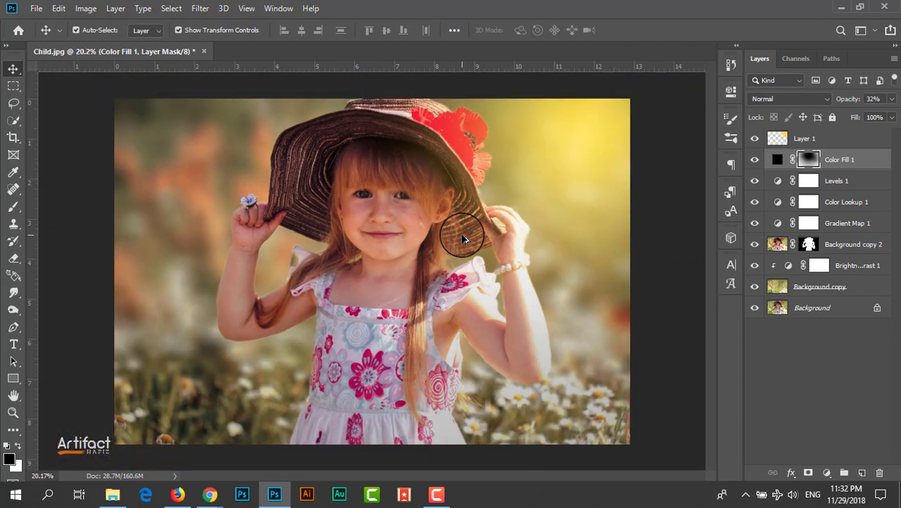
scroll(460, 234, "up", 1)
scroll(462, 239, "up", 1)
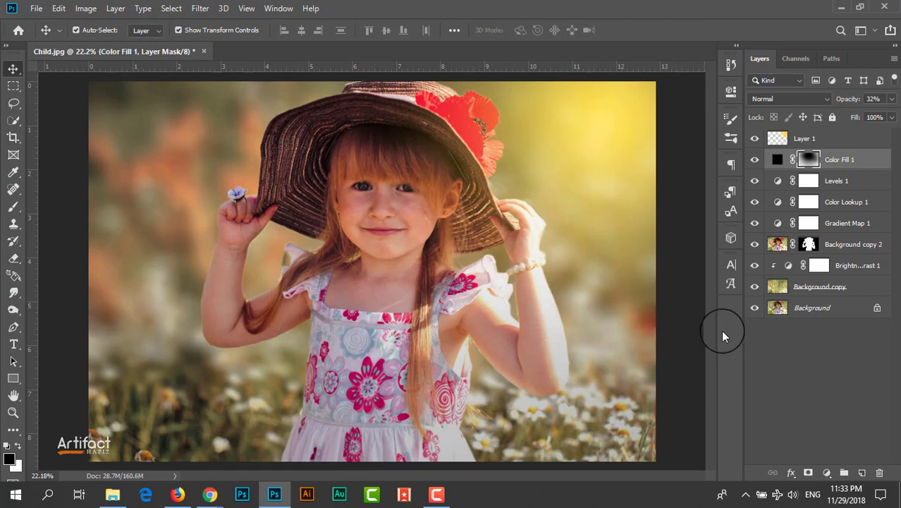
left_click(828, 138)
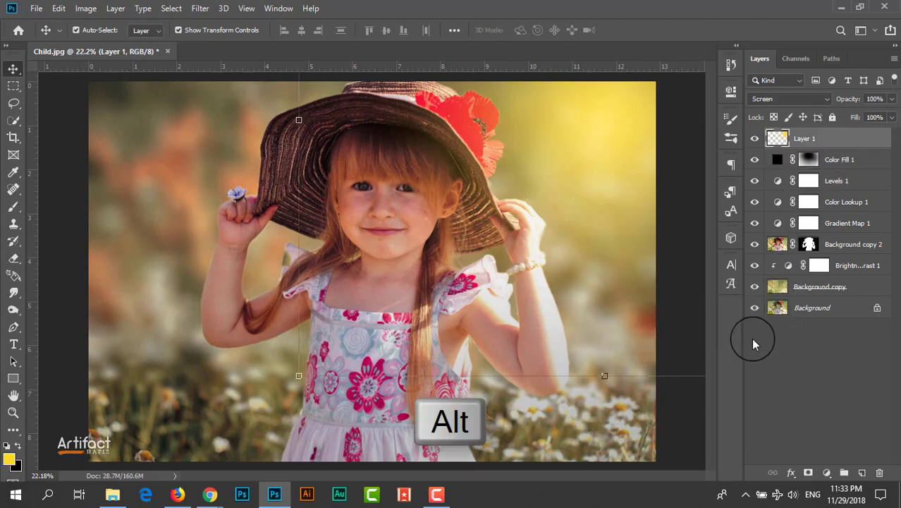
left_click(753, 310, "alt")
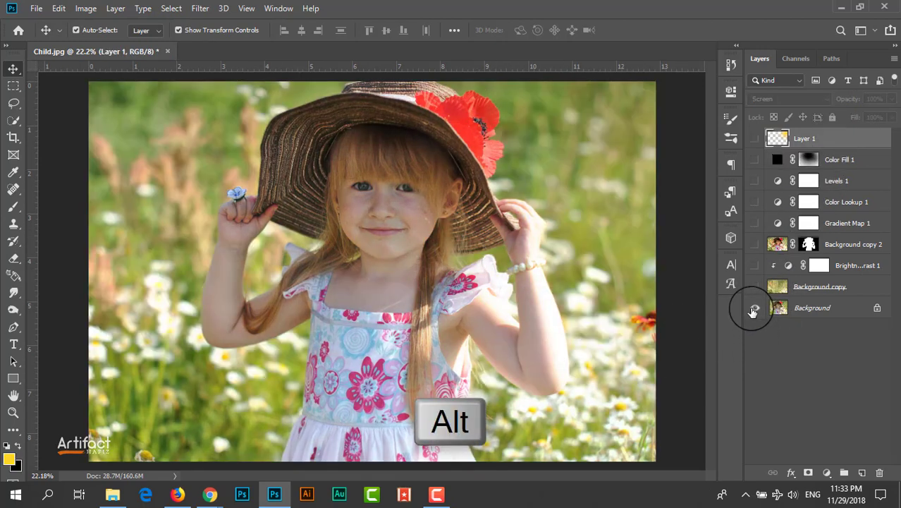
left_click(753, 310, "alt")
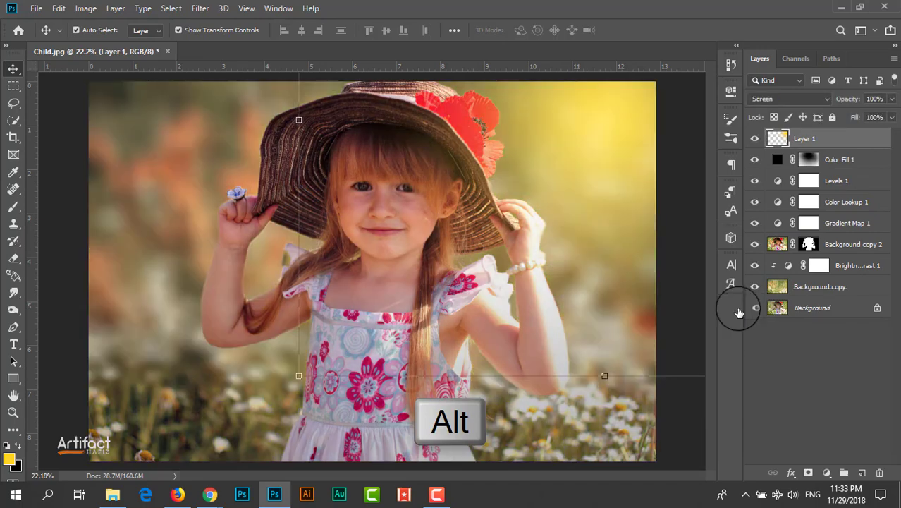